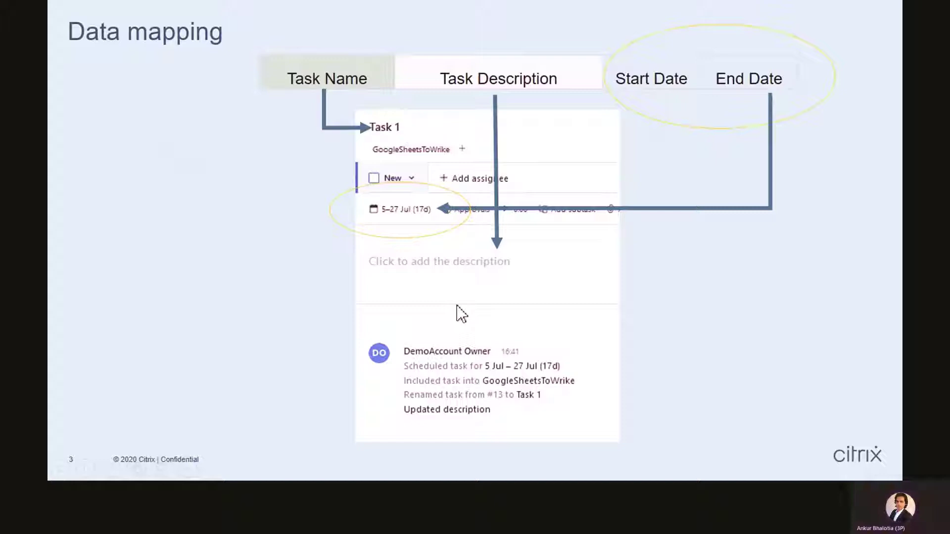
# Leave the slide show so the Workato Wrike Sandbox assets page with the empty Demo folder shows.
pyautogui.hotkey('alt', 'Tab')
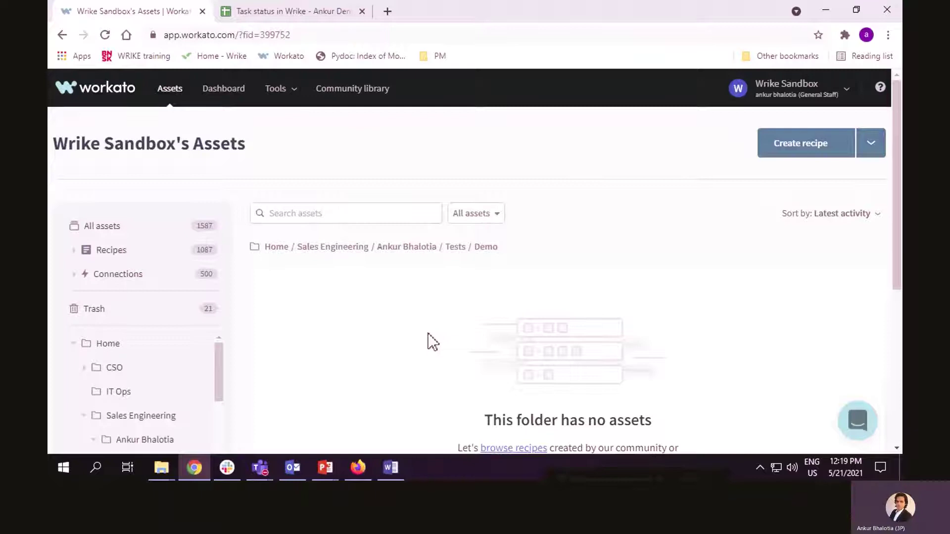
# Show the 'Task status in Wrike' spreadsheet with its six NewTask DEMO tasks.
pyautogui.click(299, 13)
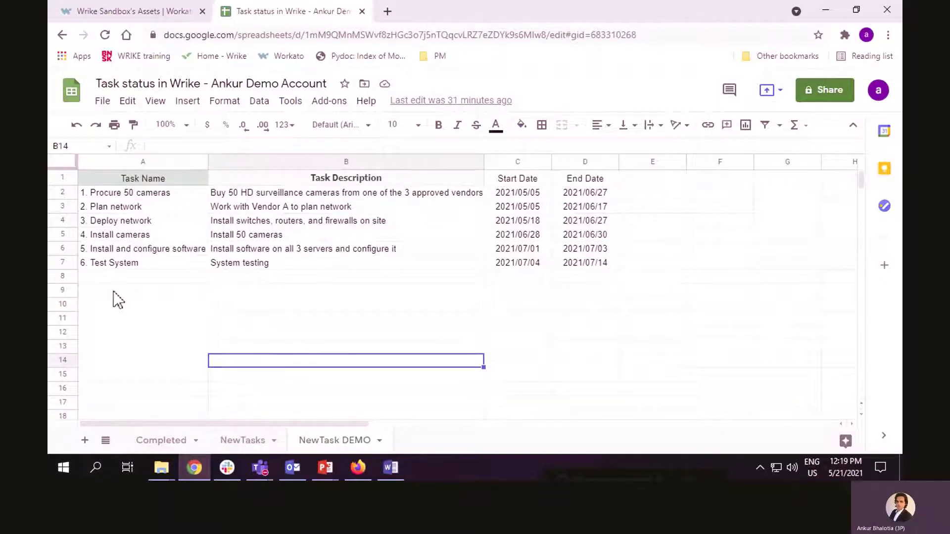
# Show Wrike's Project2 Demo folder, whose task list is still empty.
pyautogui.click(357, 468)
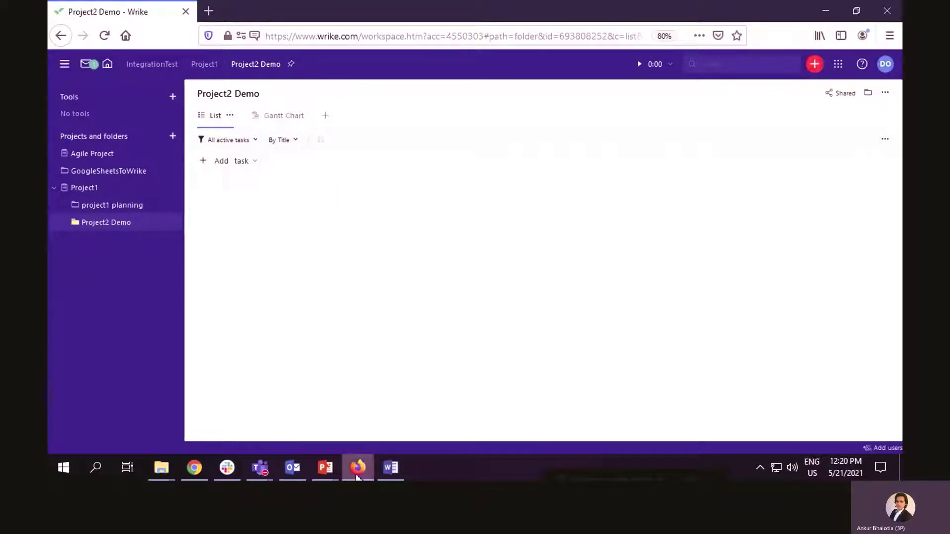
# Flip between the spreadsheet and Wrike, then return to the Workato assets tab.
pyautogui.moveTo(357, 471)
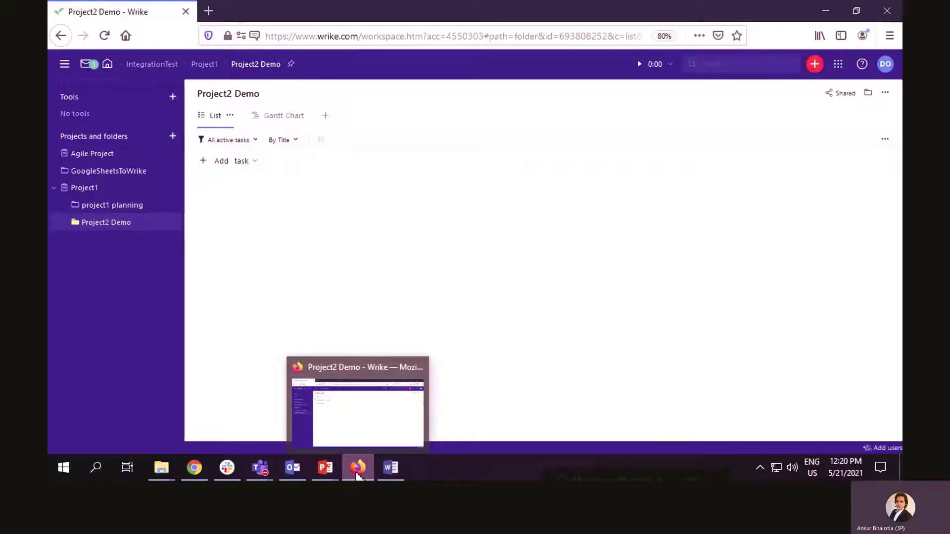
pyautogui.click(357, 470)
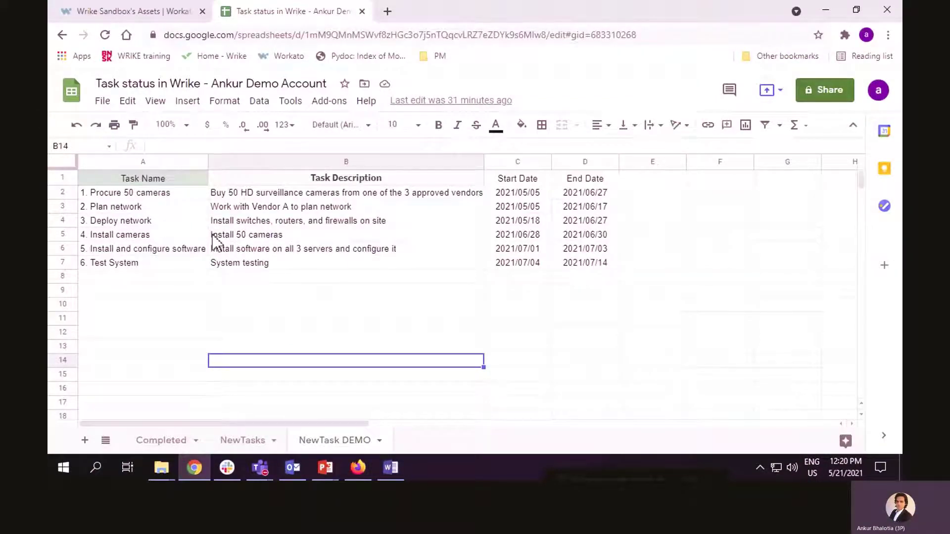
pyautogui.click(357, 467)
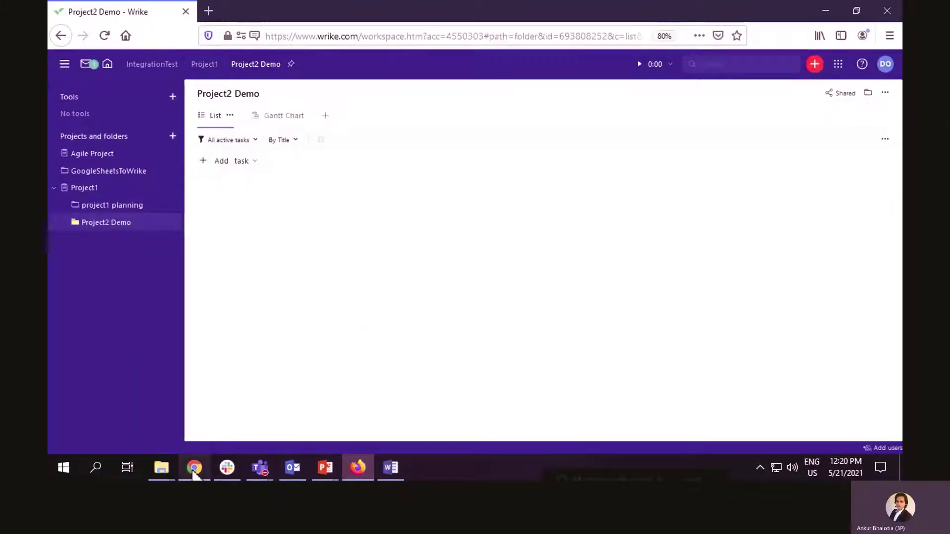
pyautogui.click(194, 470)
pyautogui.click(163, 11)
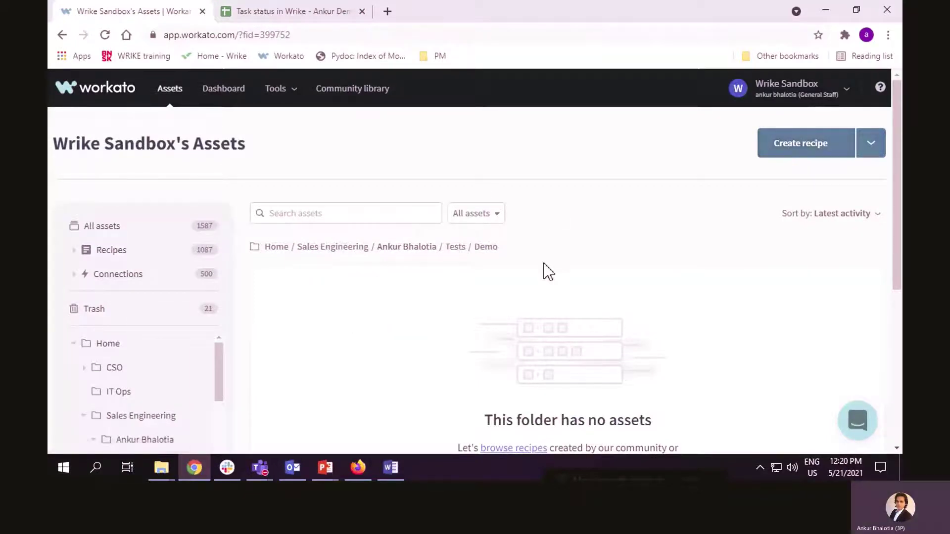
# Create the app-triggered recipe 'Demo Google sheets to Wrike' in the Tests > Demo folder and start building.
pyautogui.click(806, 154)
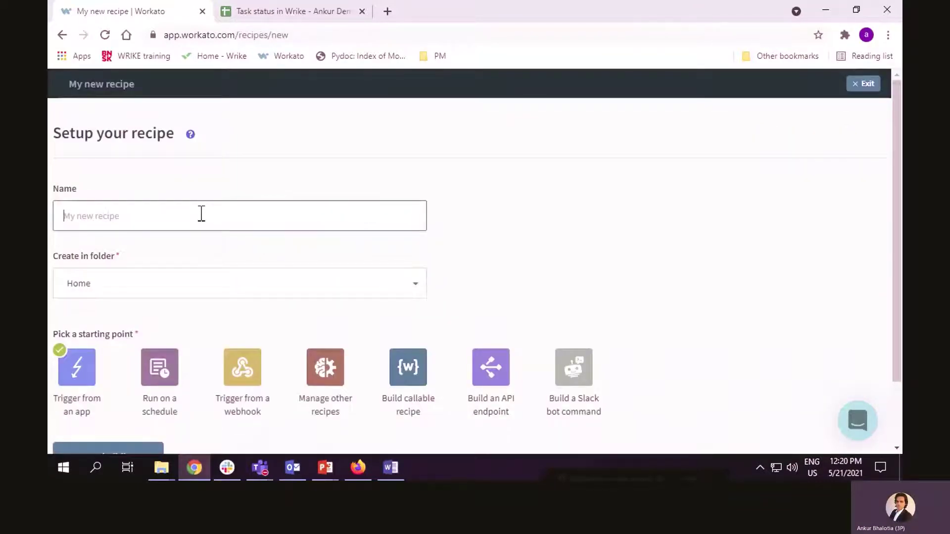
pyautogui.write('Demo Google sheets')
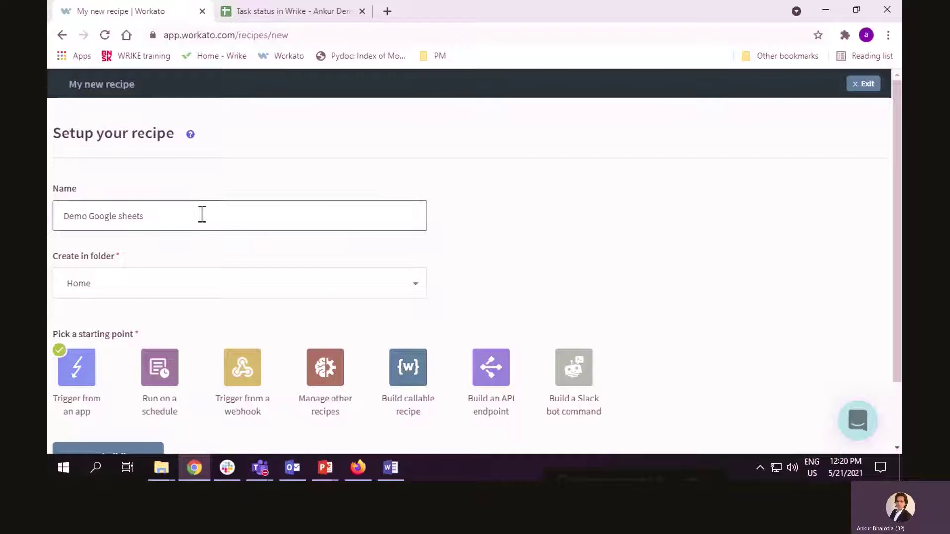
pyautogui.write(' to Wrike')
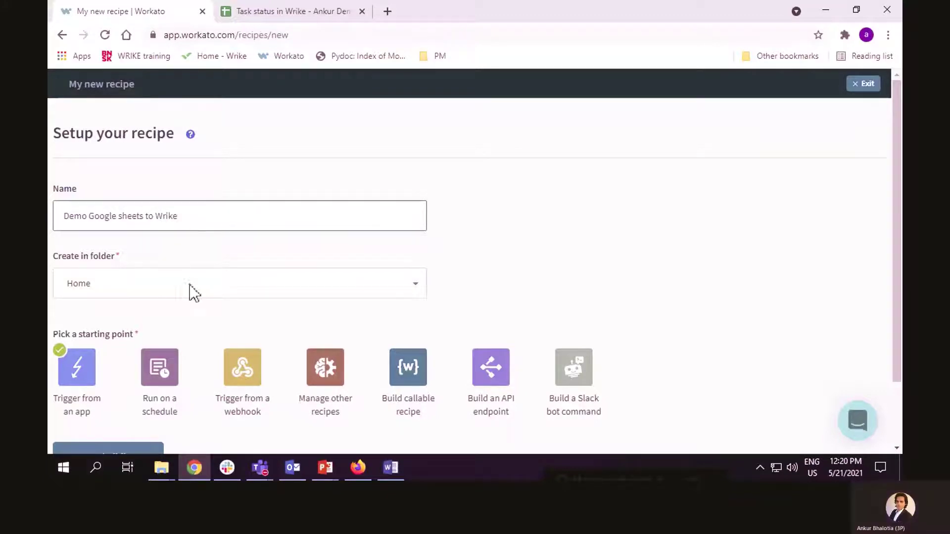
pyautogui.click(193, 283)
pyautogui.scroll(-1, 198, 397)
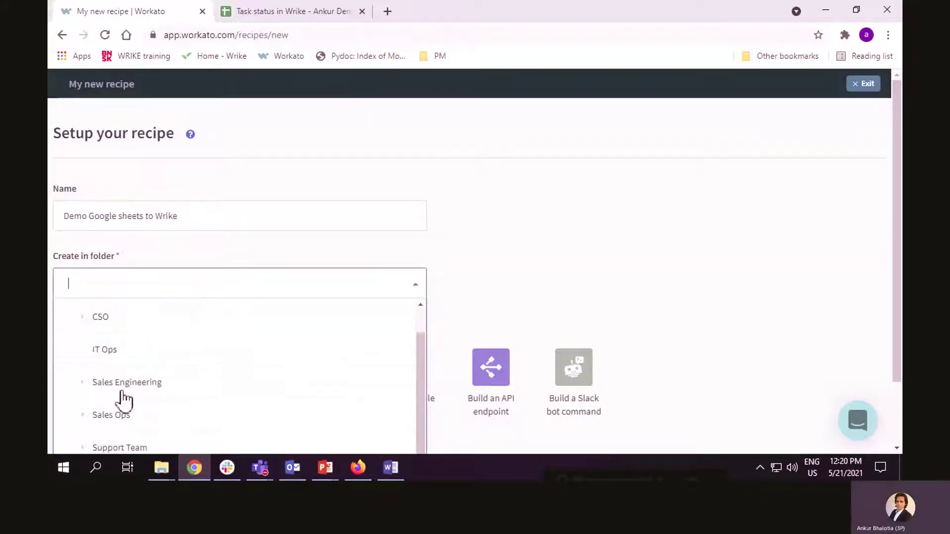
pyautogui.click(83, 383)
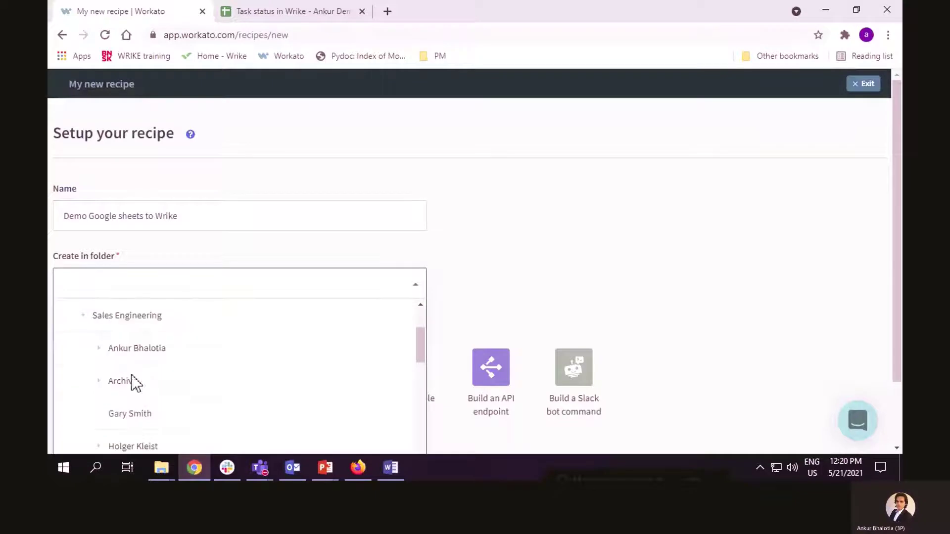
pyautogui.click(99, 349)
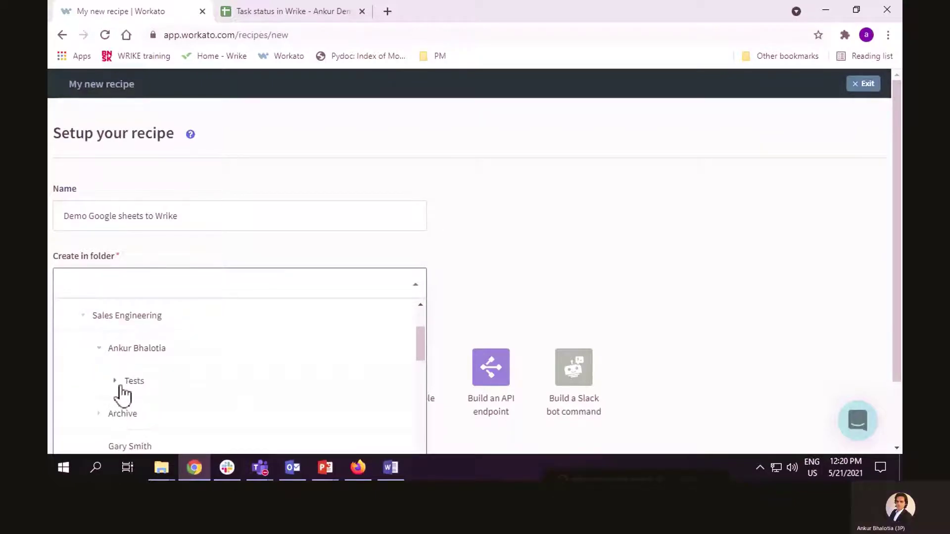
pyautogui.click(121, 389)
pyautogui.click(164, 418)
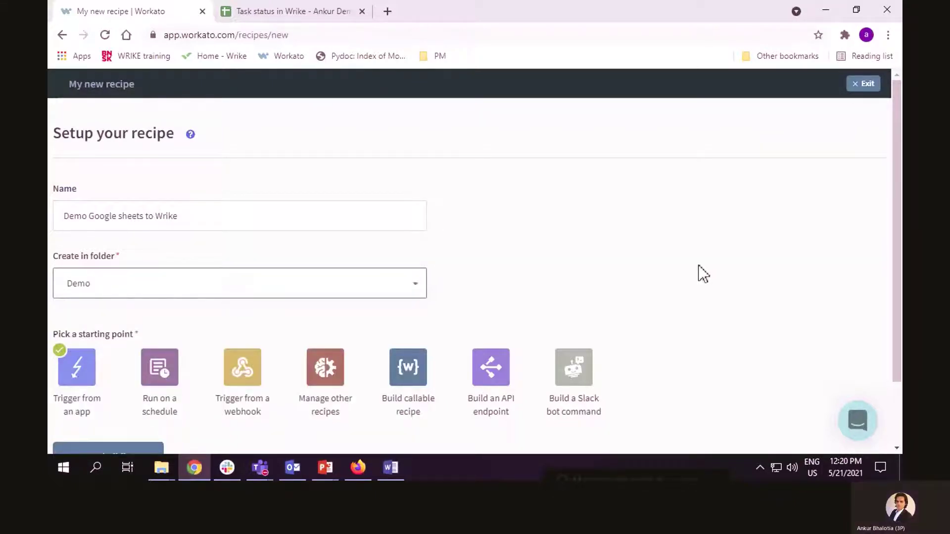
pyautogui.scroll(-2, 697, 267)
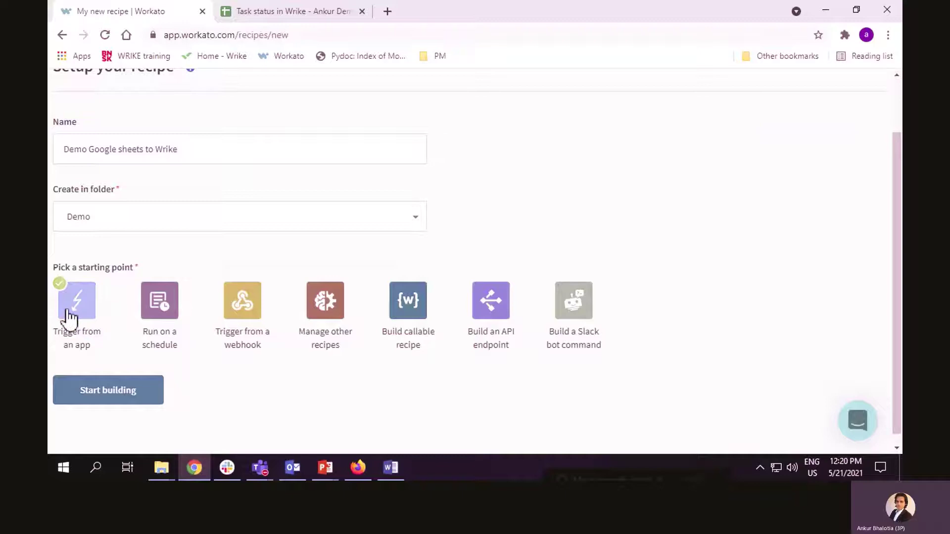
pyautogui.click(108, 392)
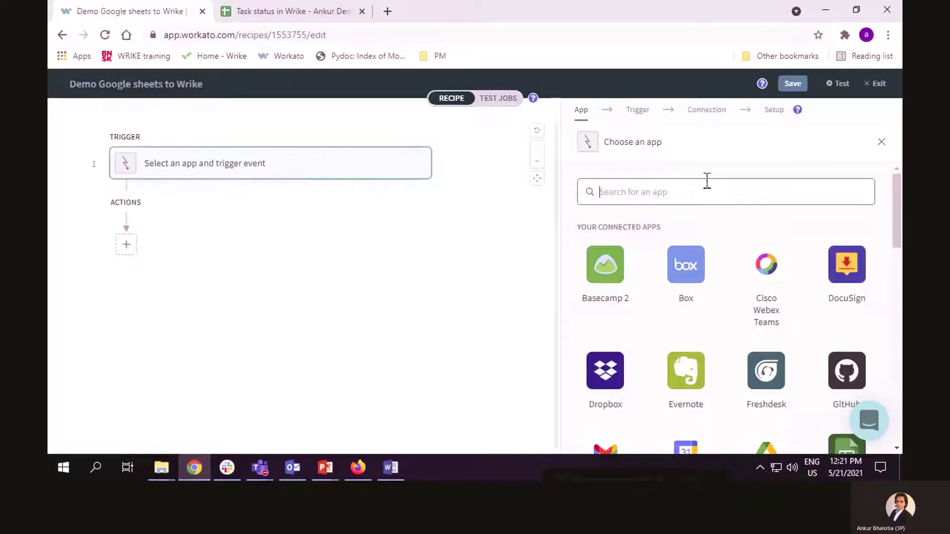
# Choose Google Sheets with the 'New/updated row in sheet in My Drive' trigger.
pyautogui.write('googl')
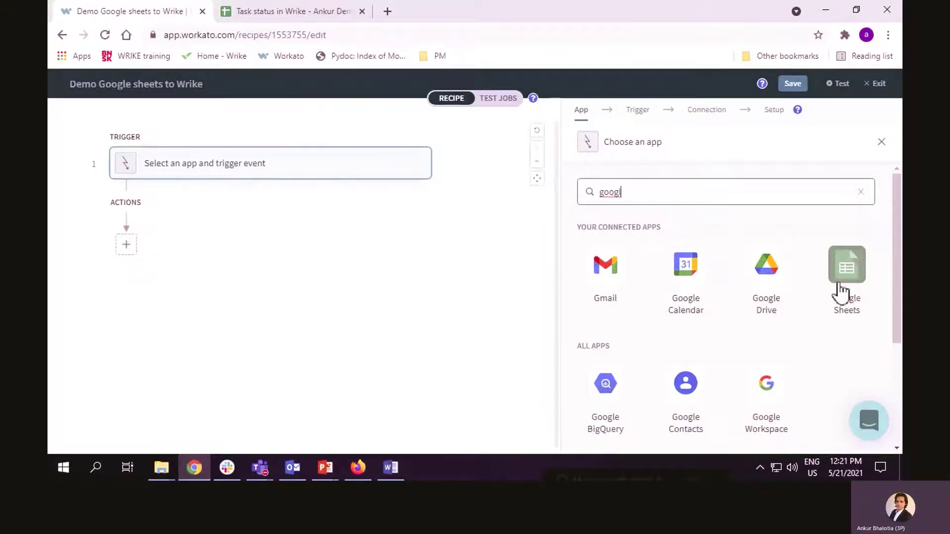
pyautogui.click(842, 291)
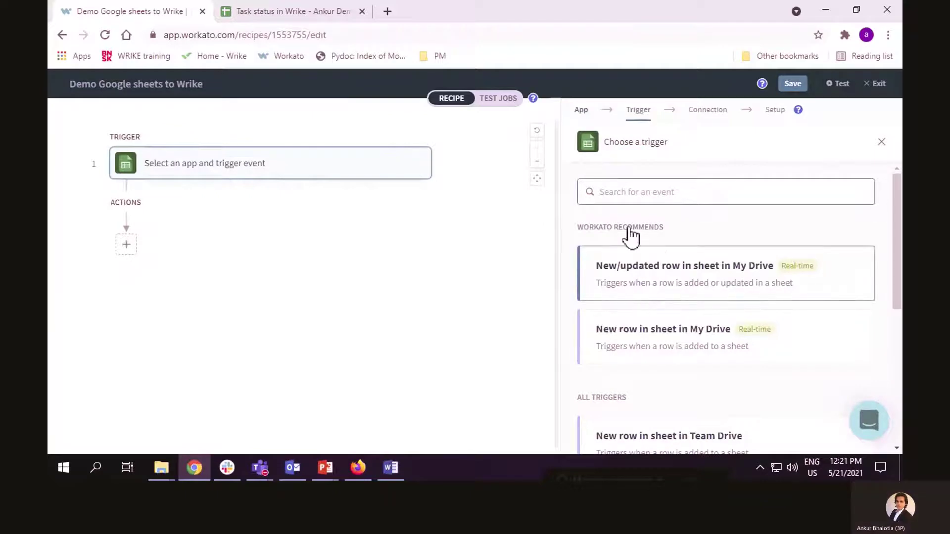
pyautogui.scroll(-4, 667, 354)
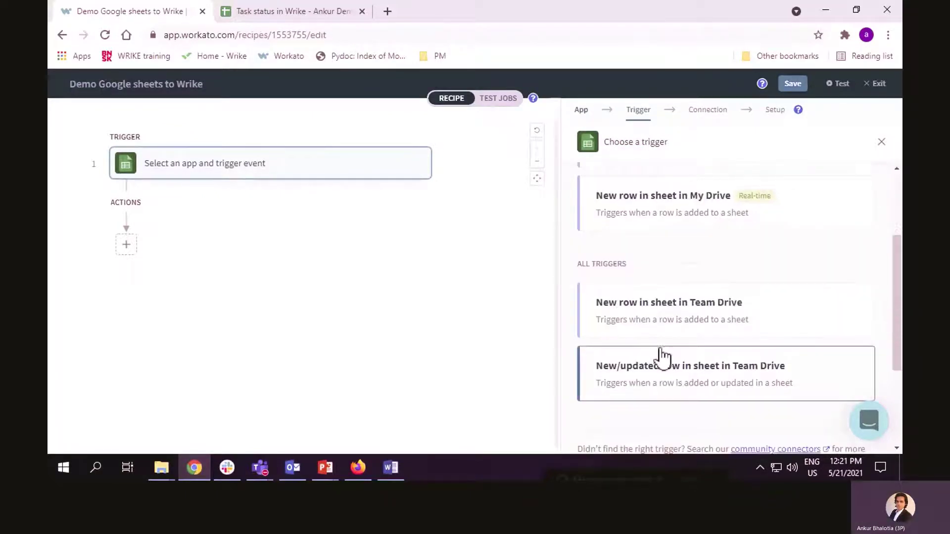
pyautogui.scroll(4, 660, 361)
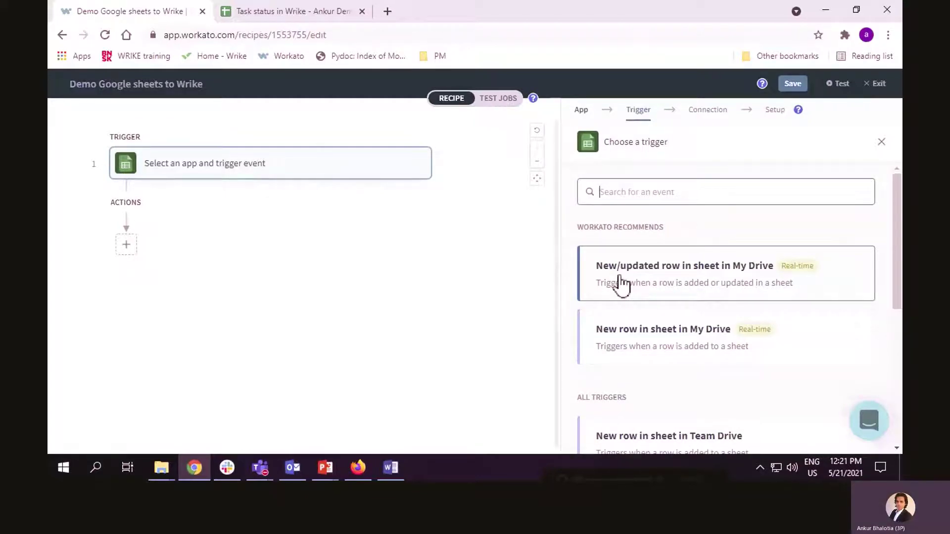
pyautogui.click(618, 283)
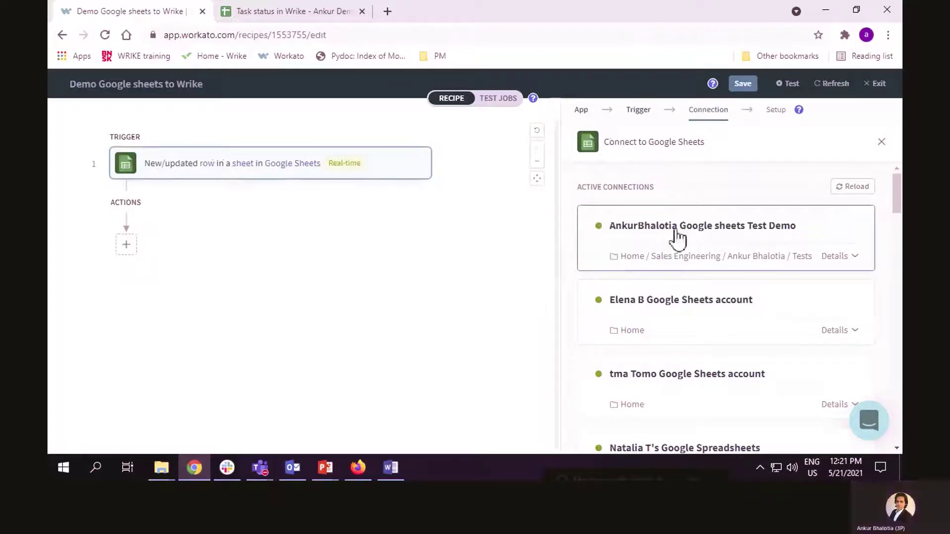
# Name a new Google Sheets connection 'Demo Google Sheets - ' followed by the user's name.
pyautogui.scroll(-10, 650, 267)
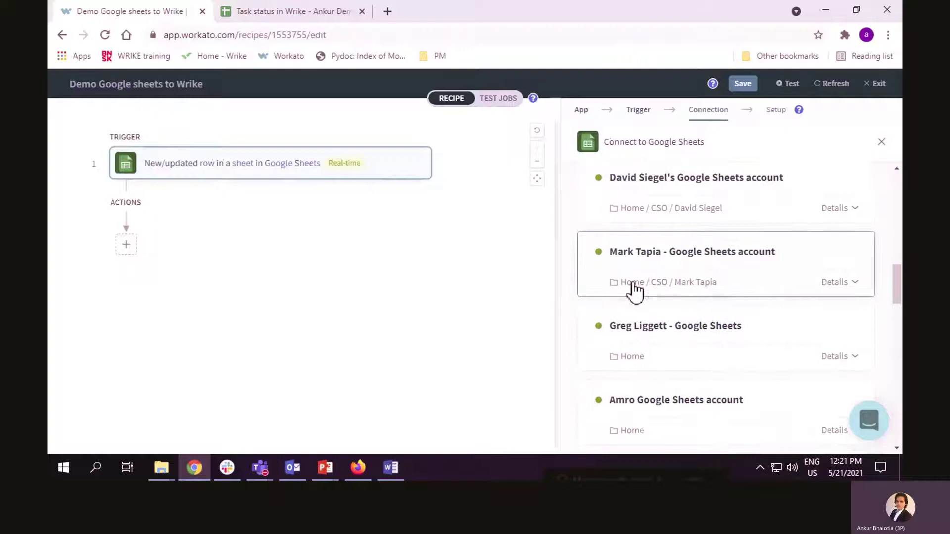
pyautogui.scroll(-15, 634, 292)
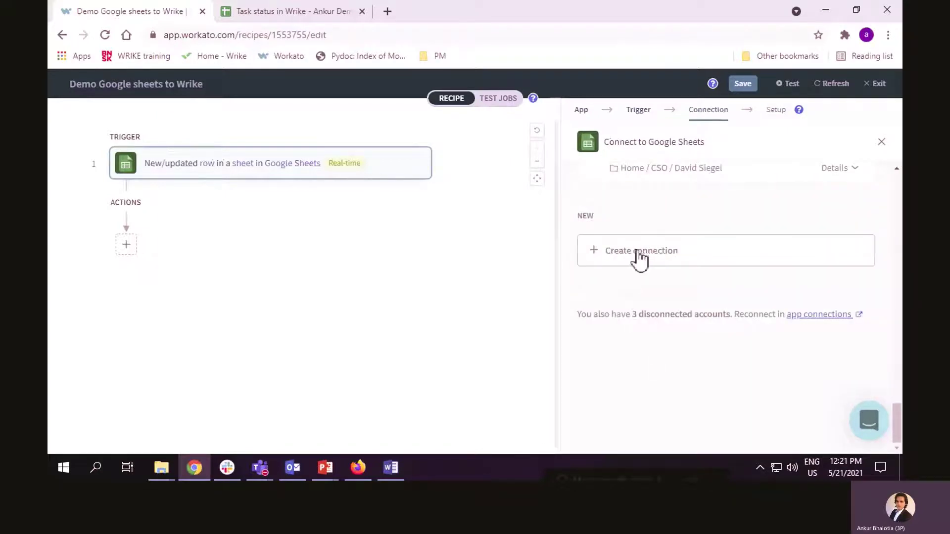
pyautogui.click(639, 252)
pyautogui.moveTo(774, 287); pyautogui.dragTo(503, 295)
pyautogui.write('Demo')
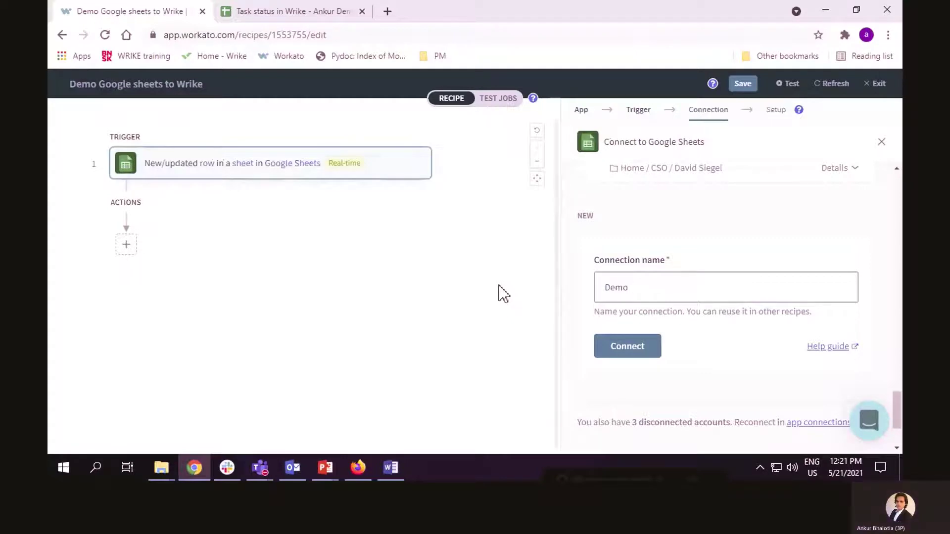
pyautogui.write(' Google S')
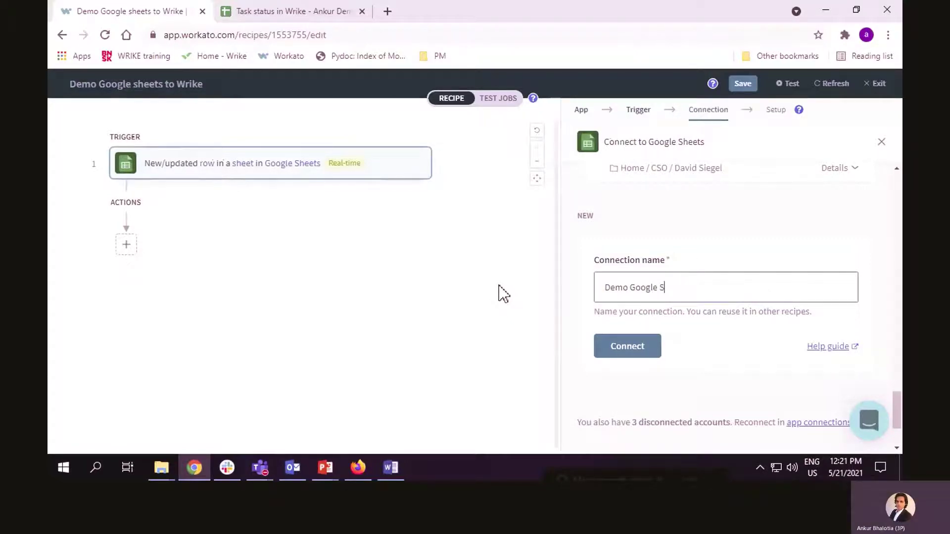
pyautogui.write('heets - ankur')
pyautogui.click(697, 288)
pyautogui.press('BackSpace')
pyautogui.write('A')
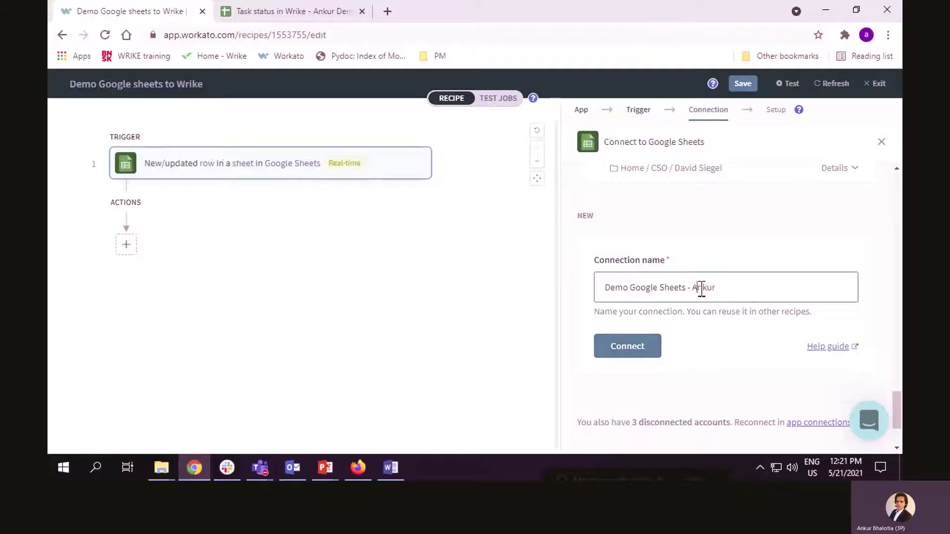
# Connect it by choosing the Google account and allowing Workato access to spreadsheets.
pyautogui.click(610, 354)
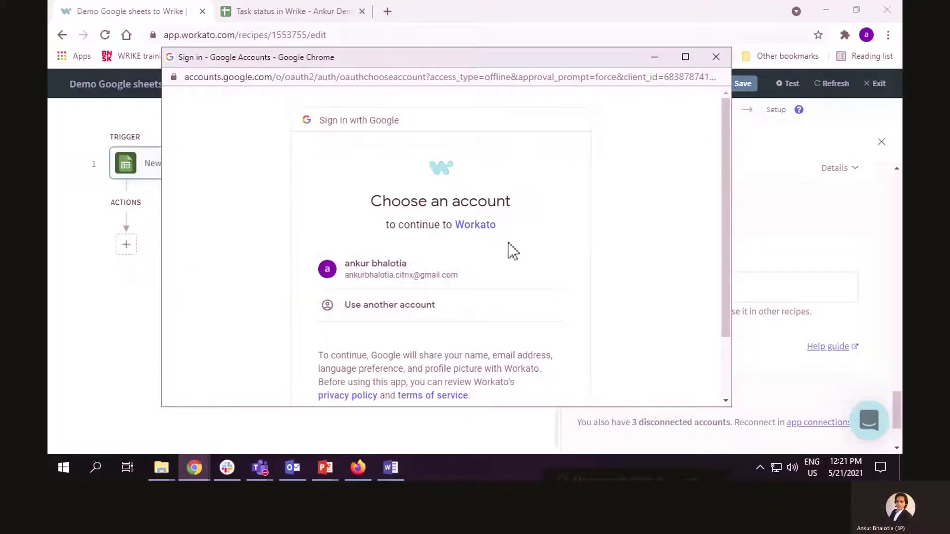
pyautogui.click(438, 272)
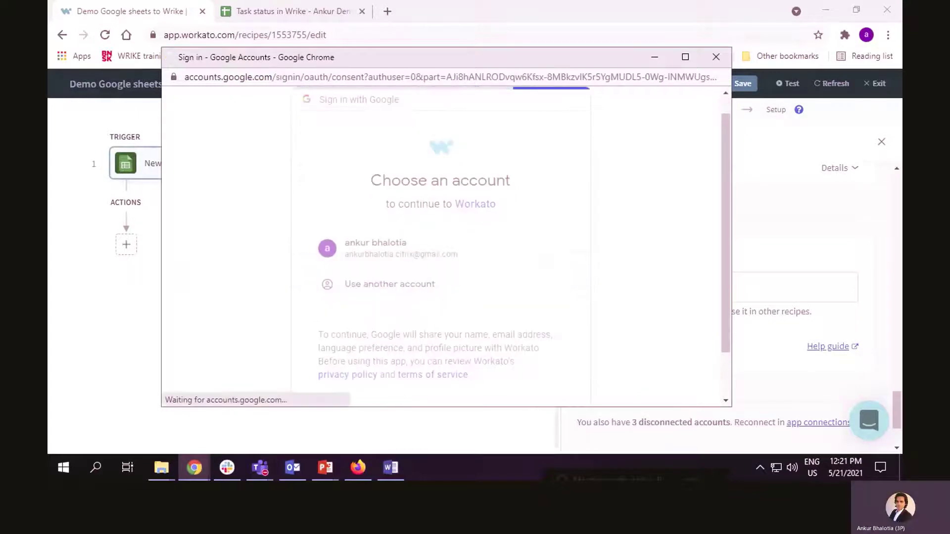
pyautogui.scroll(-5, 476, 355)
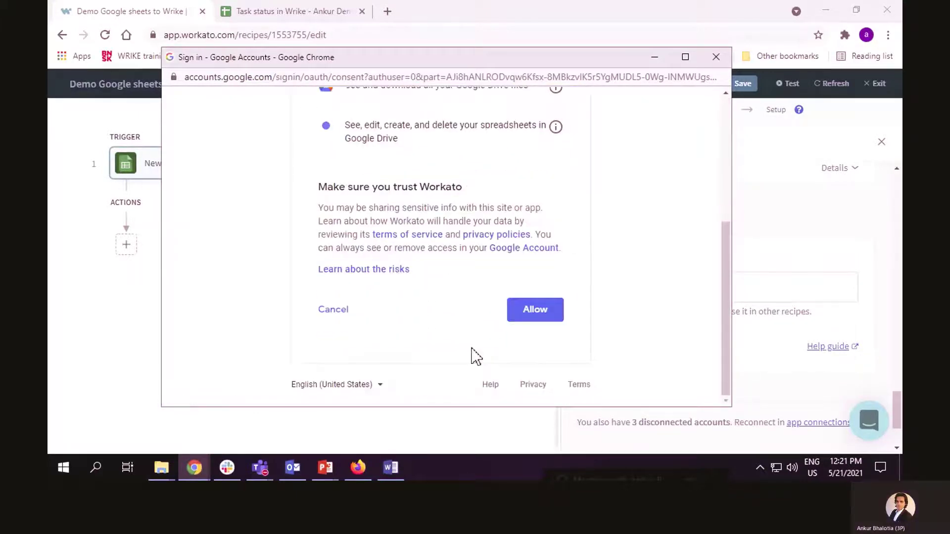
pyautogui.click(561, 309)
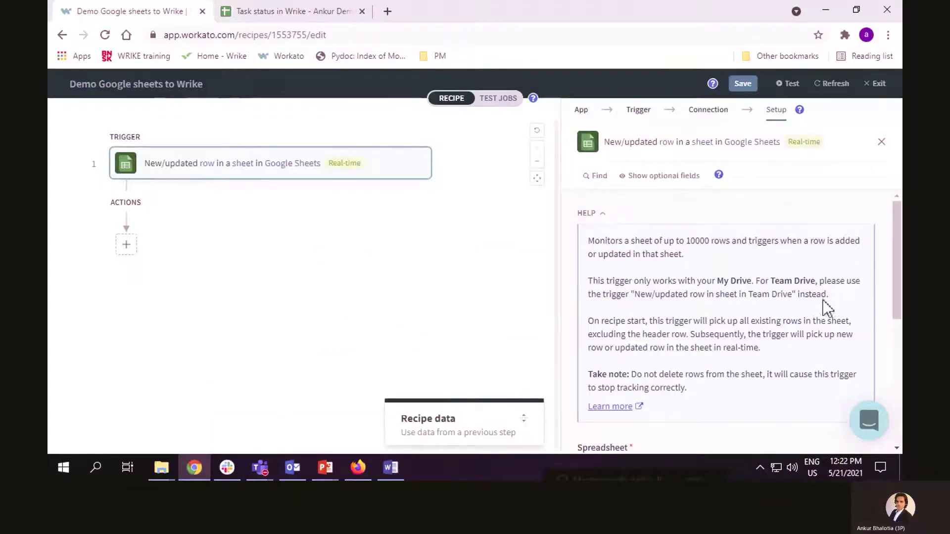
# Select the 'Task status in Wrike' spreadsheet as the trigger's spreadsheet.
pyautogui.scroll(-3, 823, 300)
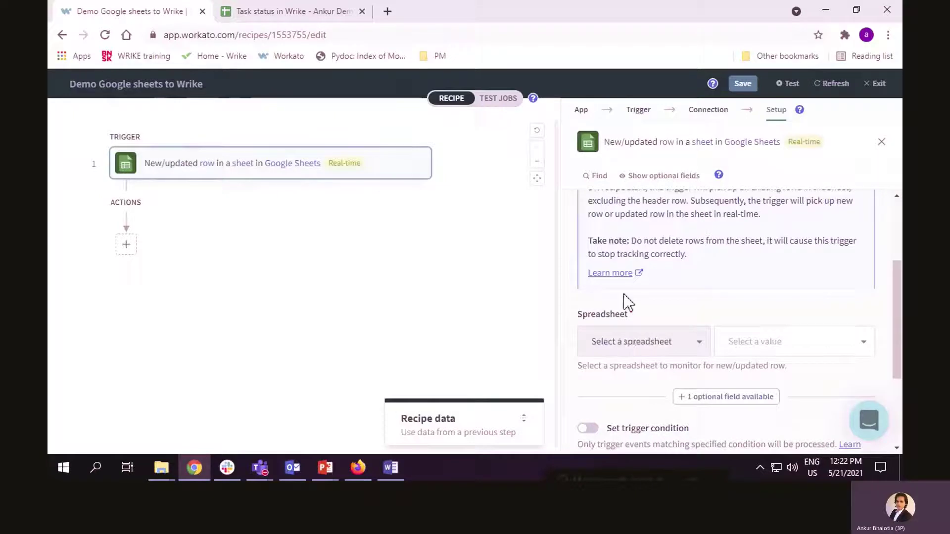
pyautogui.click(305, 20)
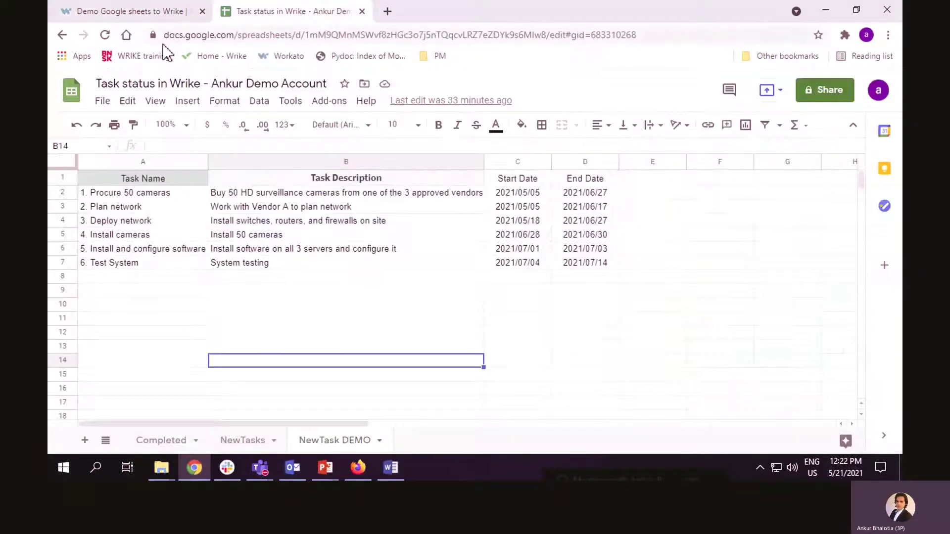
pyautogui.click(127, 13)
pyautogui.click(772, 353)
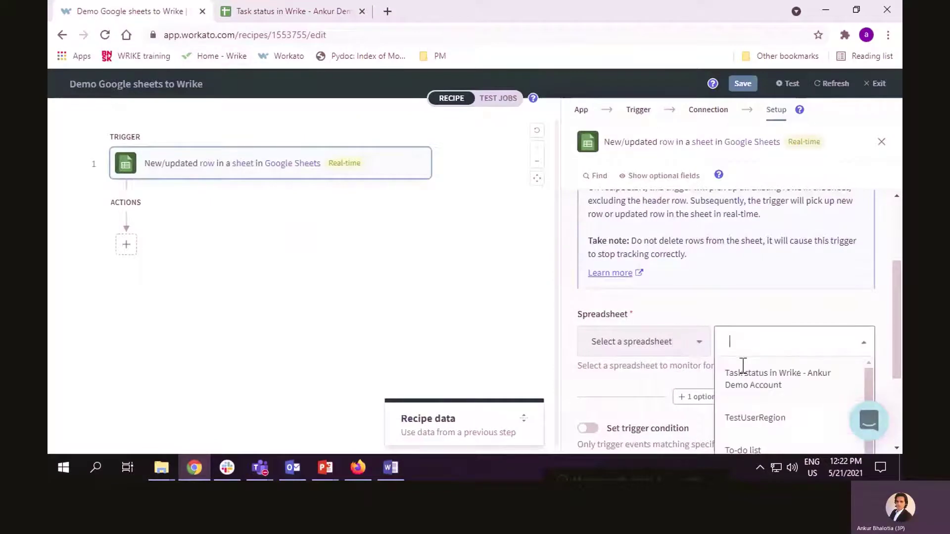
pyautogui.click(745, 382)
# Choose the NewTask DEMO sheet and monitor All columns for changes.
pyautogui.scroll(-3, 901, 294)
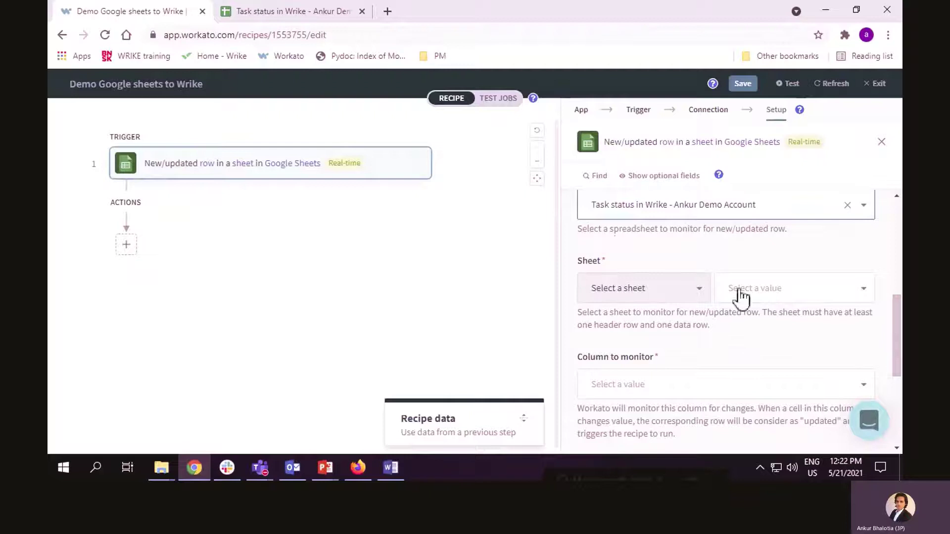
pyautogui.click(275, 15)
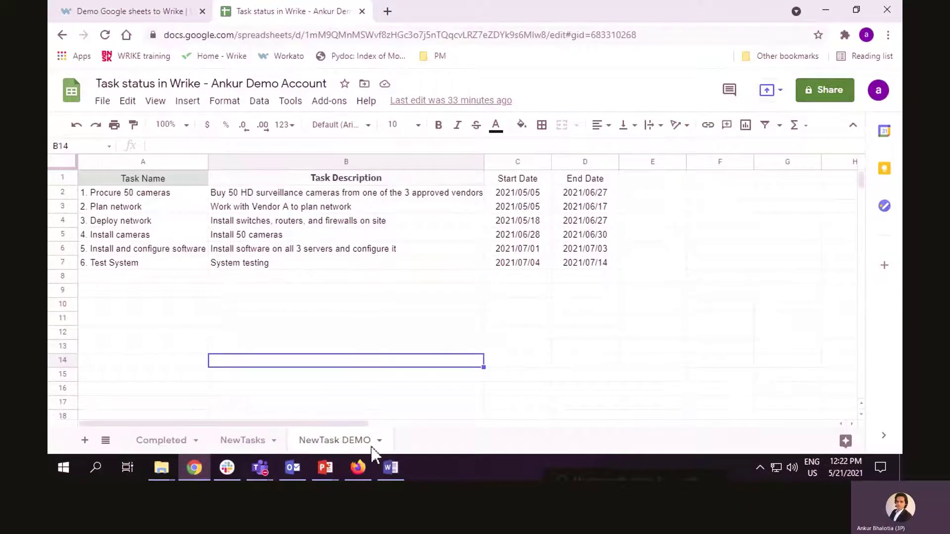
pyautogui.click(117, 11)
pyautogui.click(745, 291)
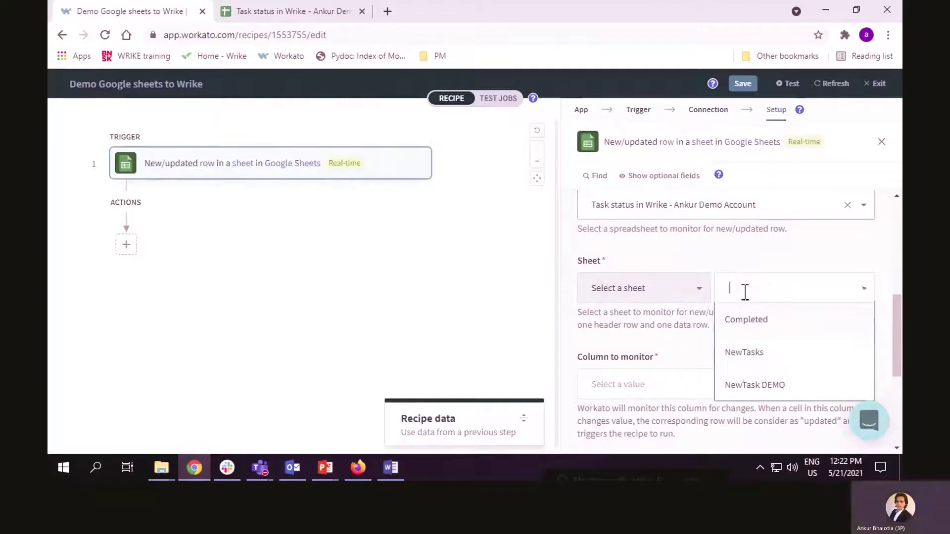
pyautogui.click(746, 386)
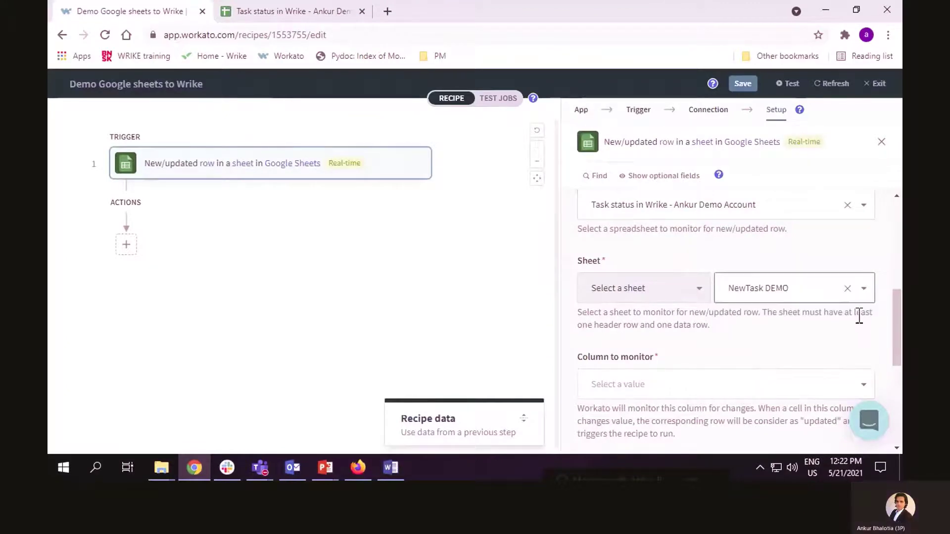
pyautogui.scroll(-3, 662, 295)
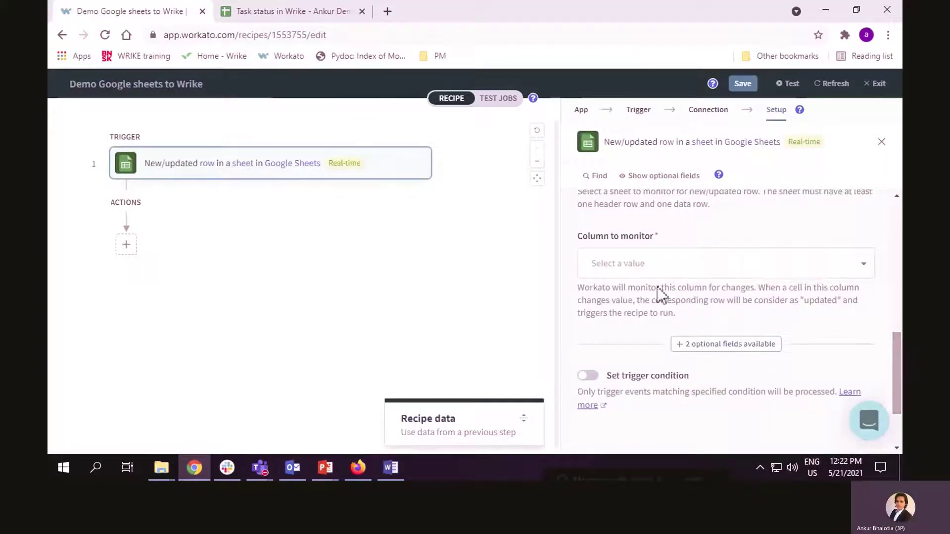
pyautogui.click(623, 264)
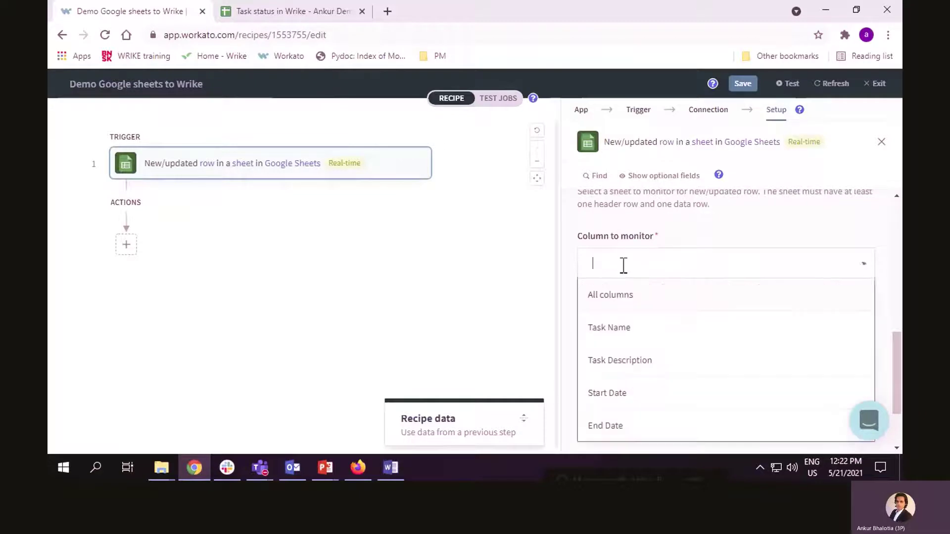
pyautogui.click(614, 297)
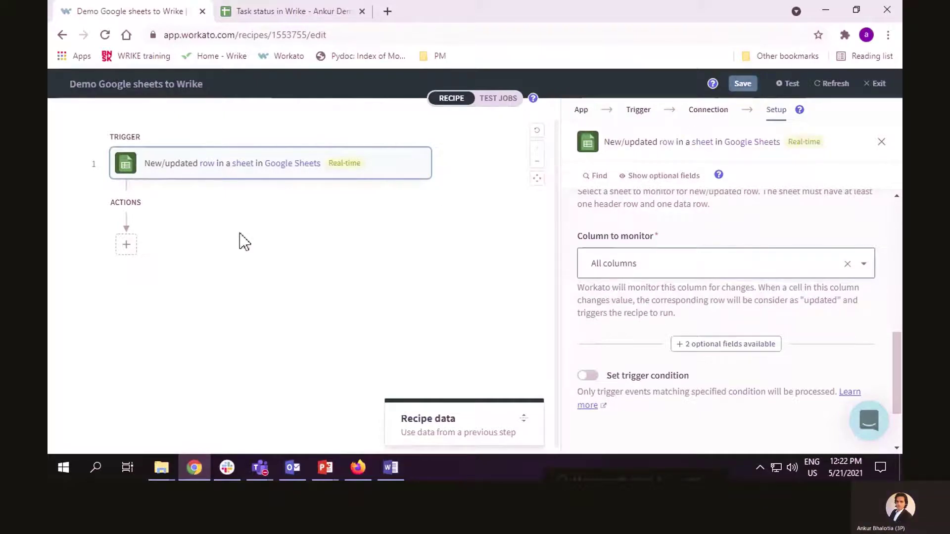
# Add an action step using Wrike's Create task action.
pyautogui.click(126, 245)
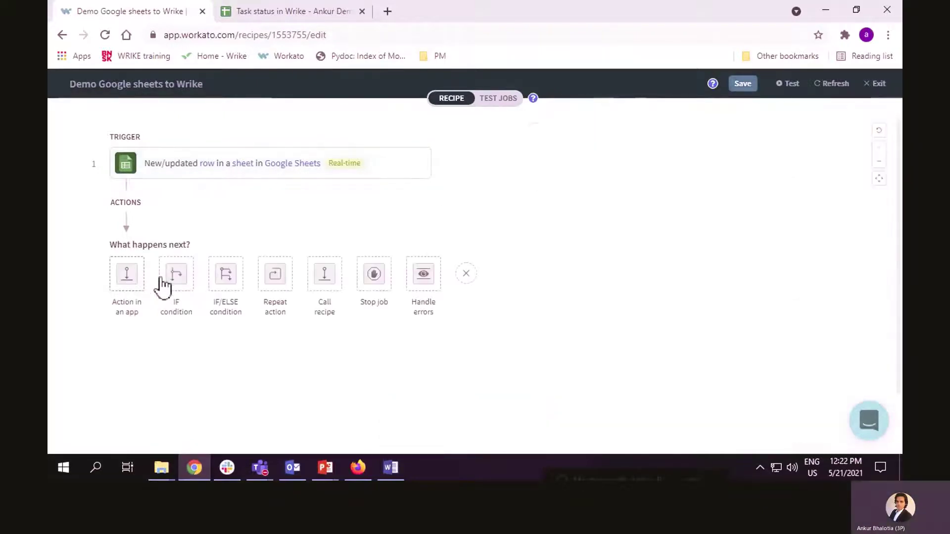
pyautogui.click(126, 289)
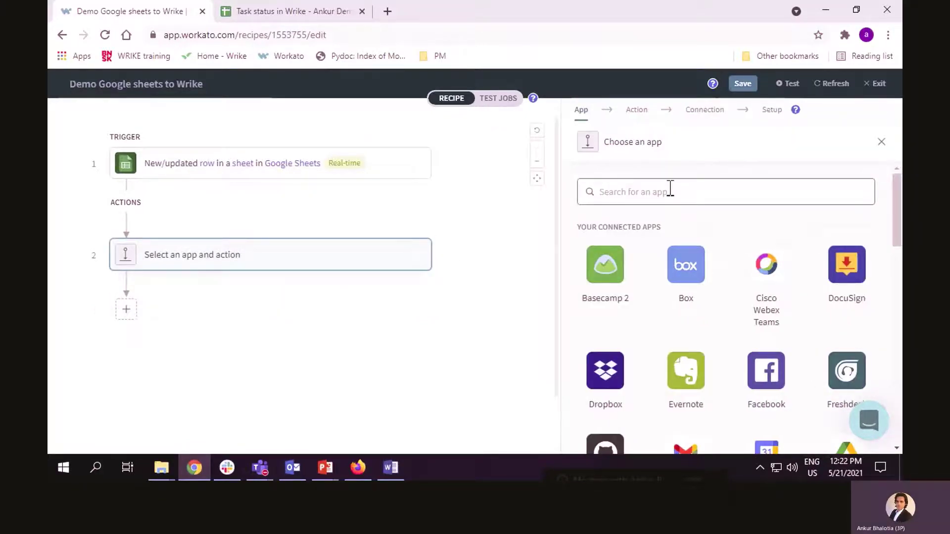
pyautogui.write('wrike')
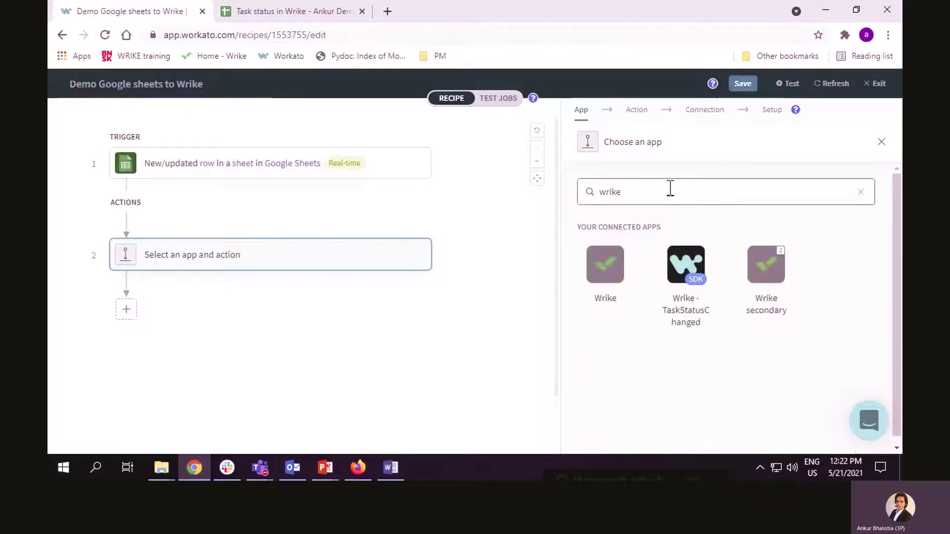
pyautogui.click(617, 273)
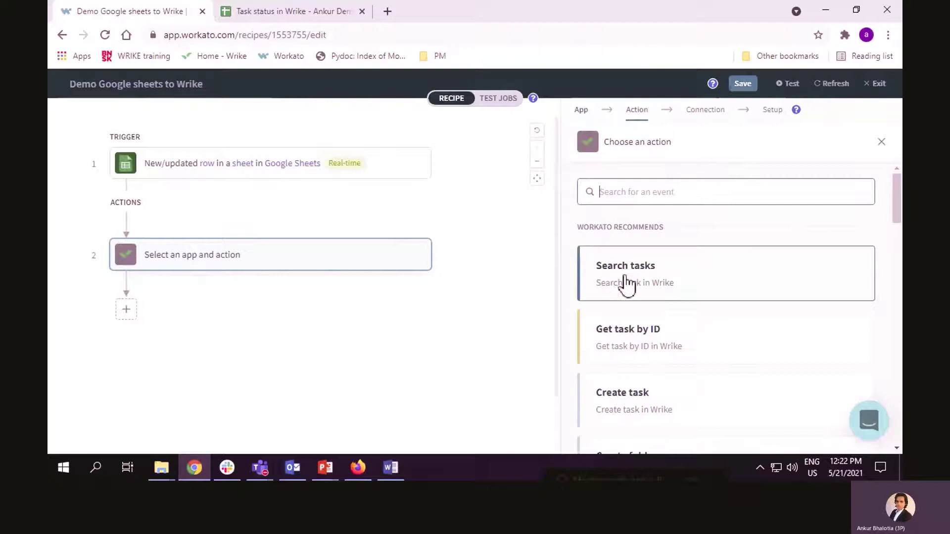
pyautogui.click(632, 413)
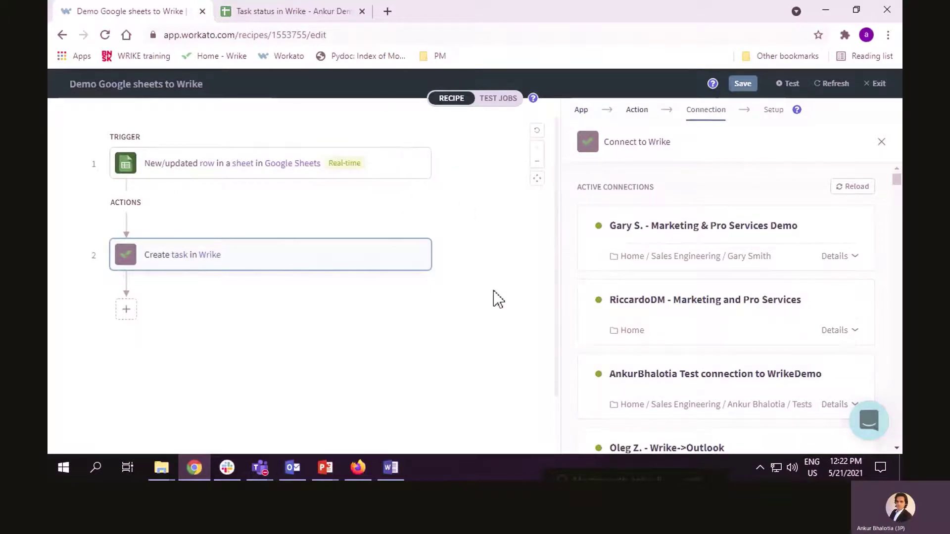
# Use the existing Wrike connection and create tasks in the Project2 Demo folder.
pyautogui.click(684, 395)
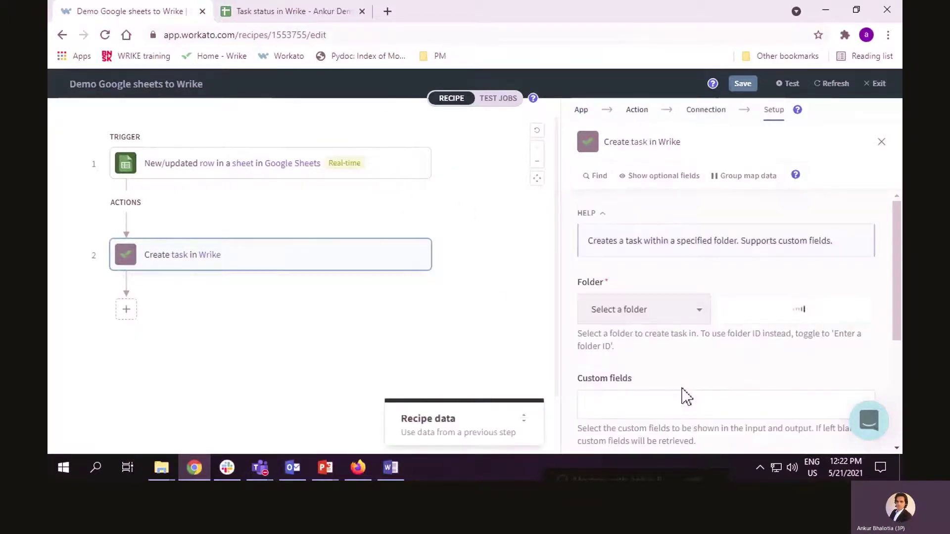
pyautogui.moveTo(899, 248); pyautogui.dragTo(898, 277)
pyautogui.scroll(-1, 738, 270)
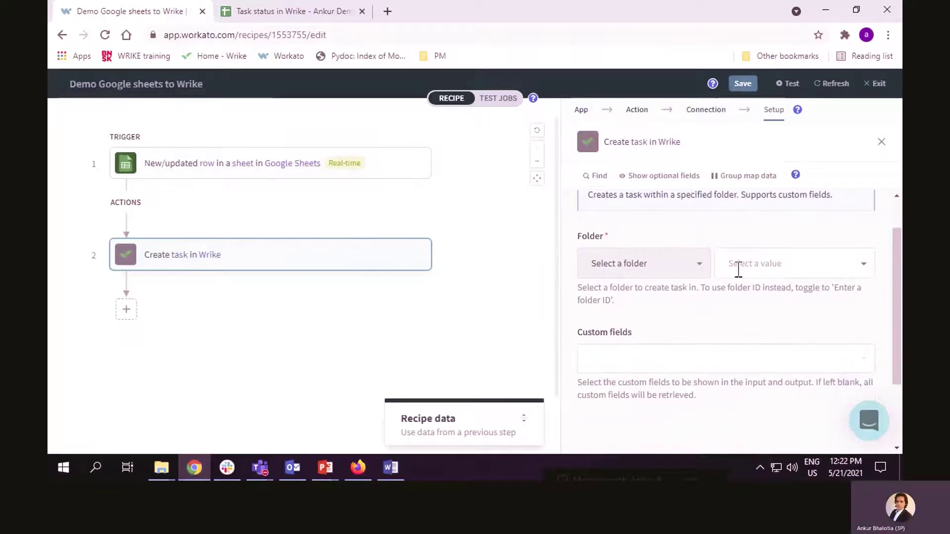
pyautogui.click(739, 270)
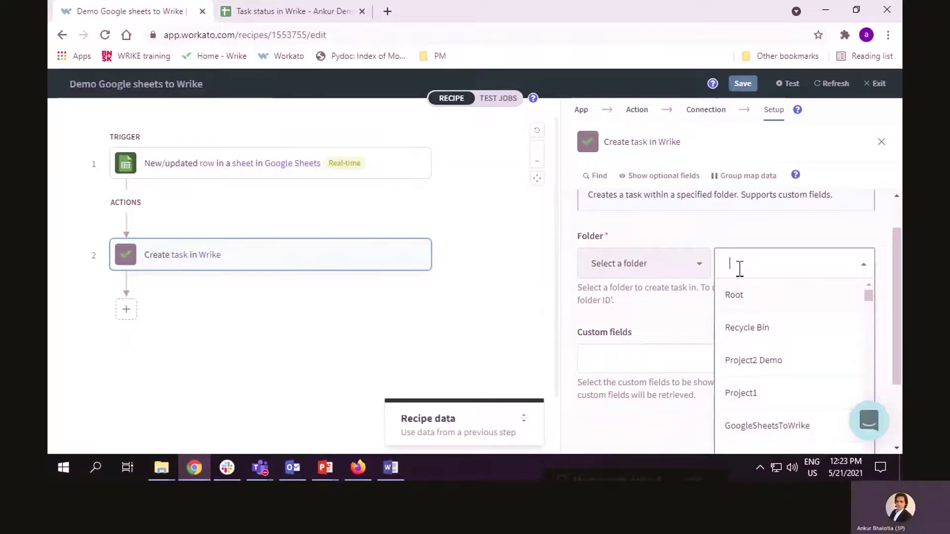
pyautogui.click(357, 467)
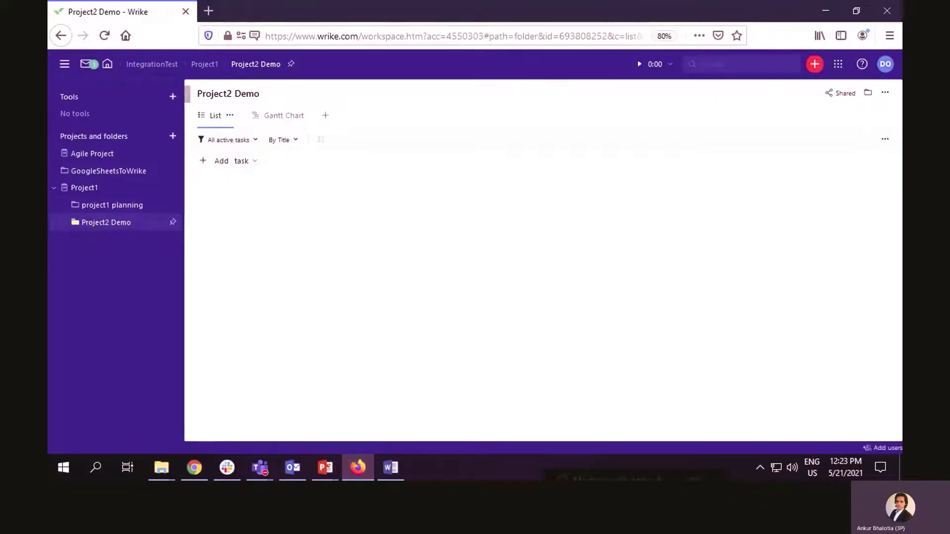
pyautogui.click(194, 468)
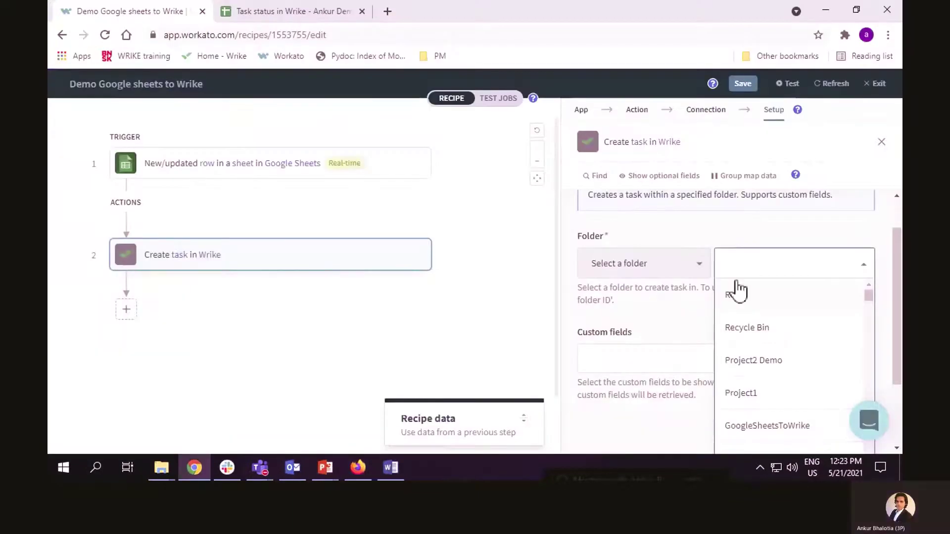
pyautogui.write('Project')
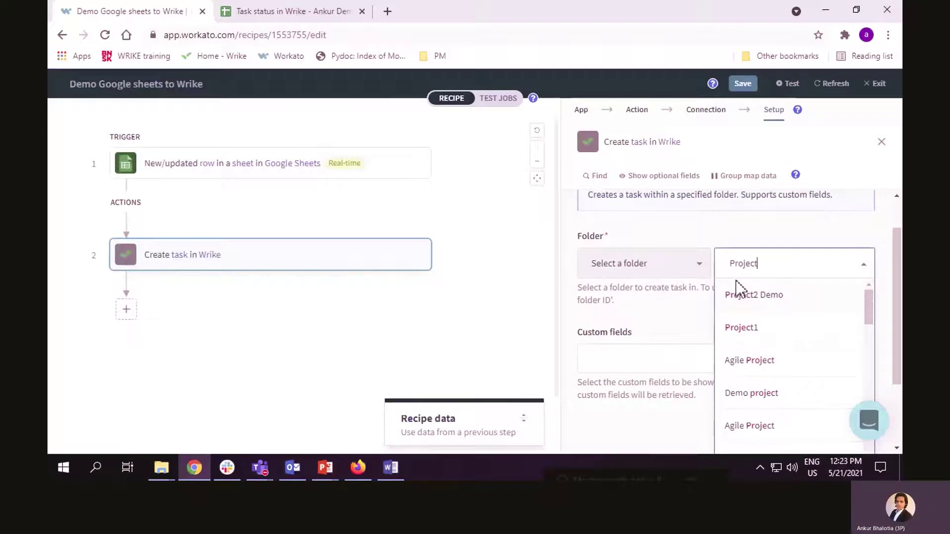
pyautogui.click(802, 294)
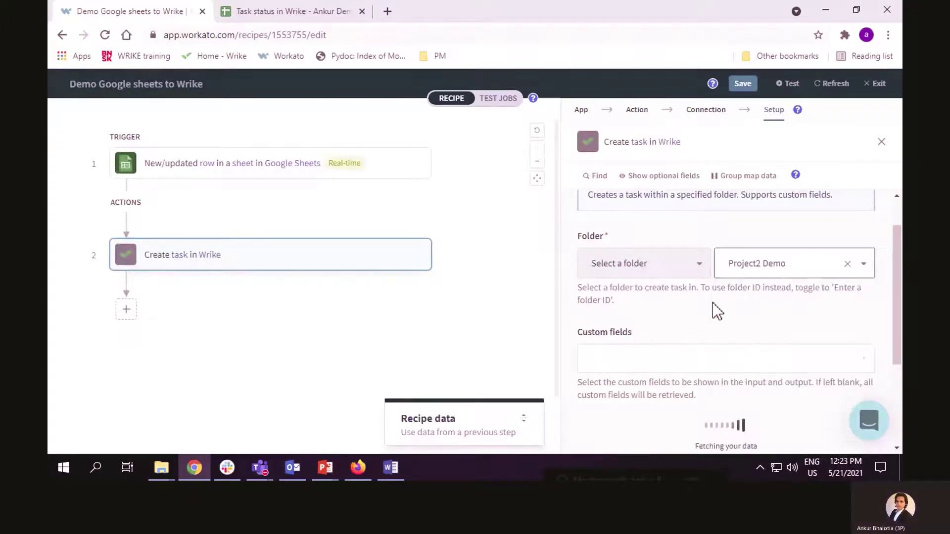
# Map the sheet's Task Name to Title and Task Description to Description.
pyautogui.scroll(-4, 751, 272)
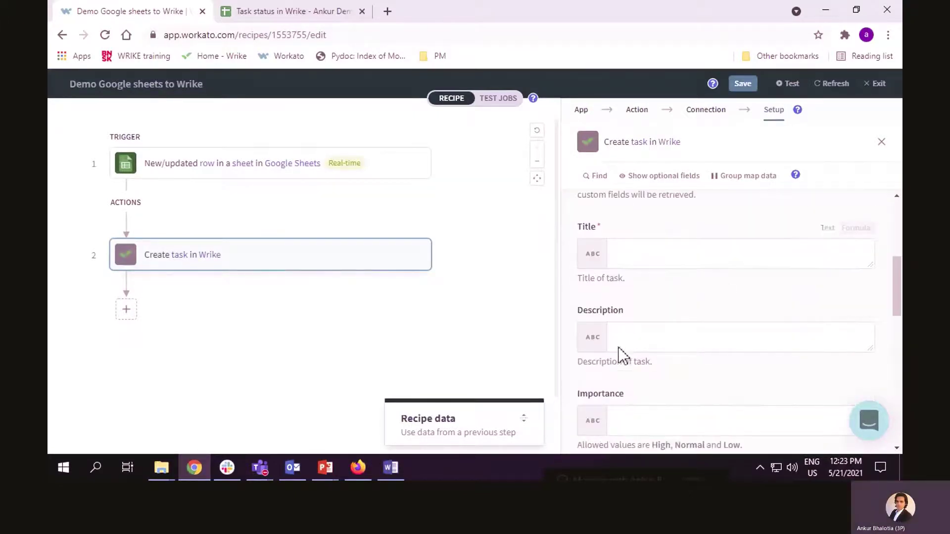
pyautogui.click(498, 429)
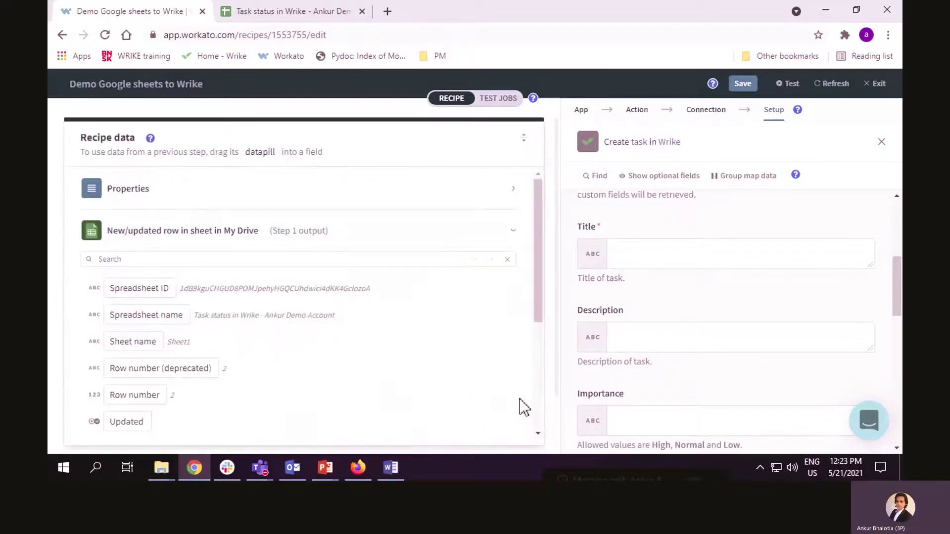
pyautogui.scroll(-2, 265, 332)
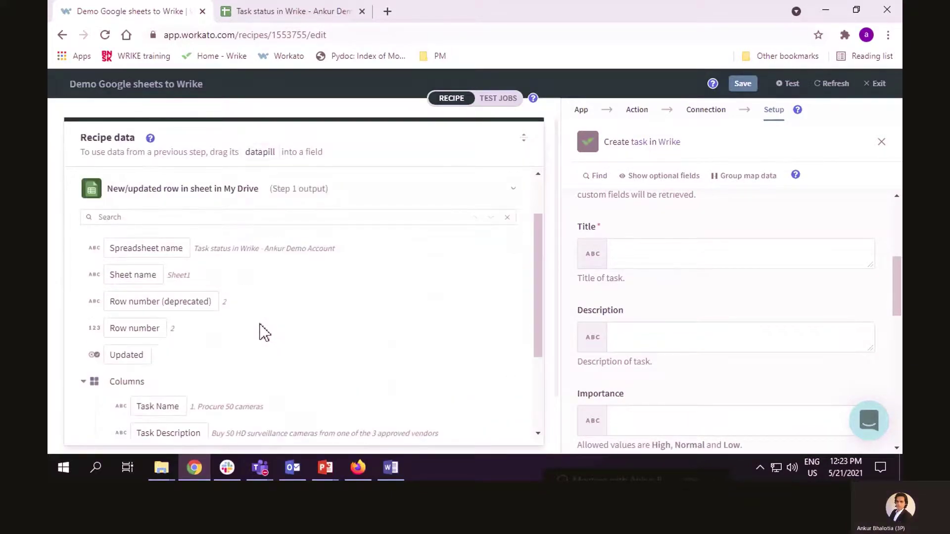
pyautogui.scroll(-4, 265, 332)
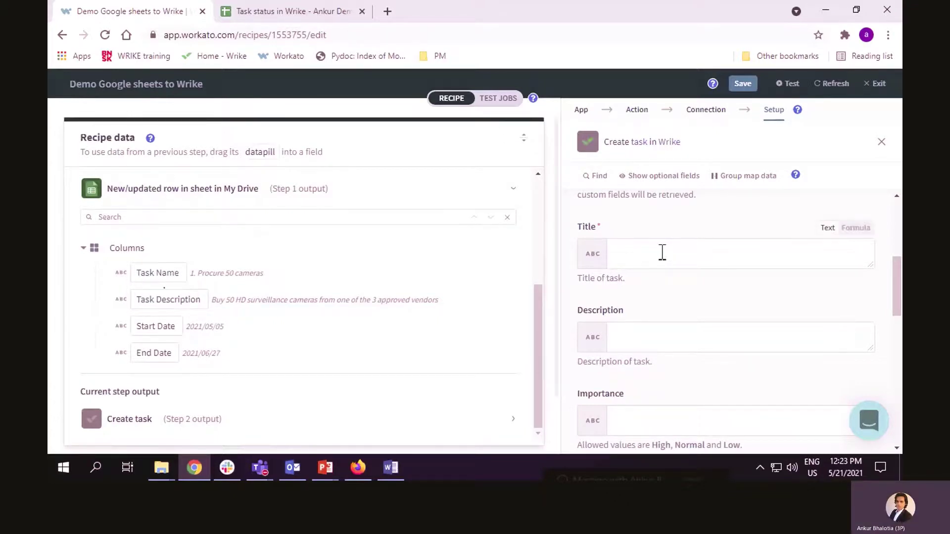
pyautogui.moveTo(162, 275); pyautogui.dragTo(644, 276)
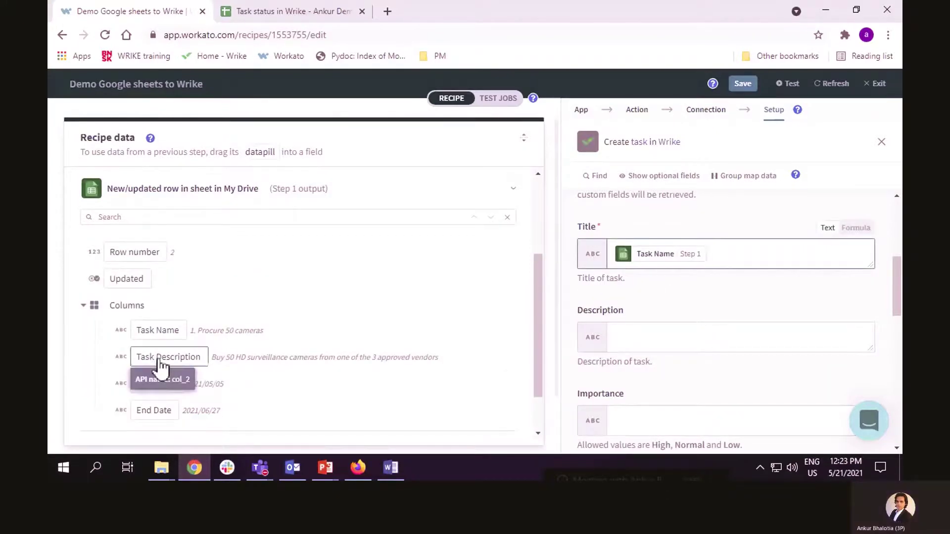
pyautogui.moveTo(162, 367); pyautogui.dragTo(707, 354)
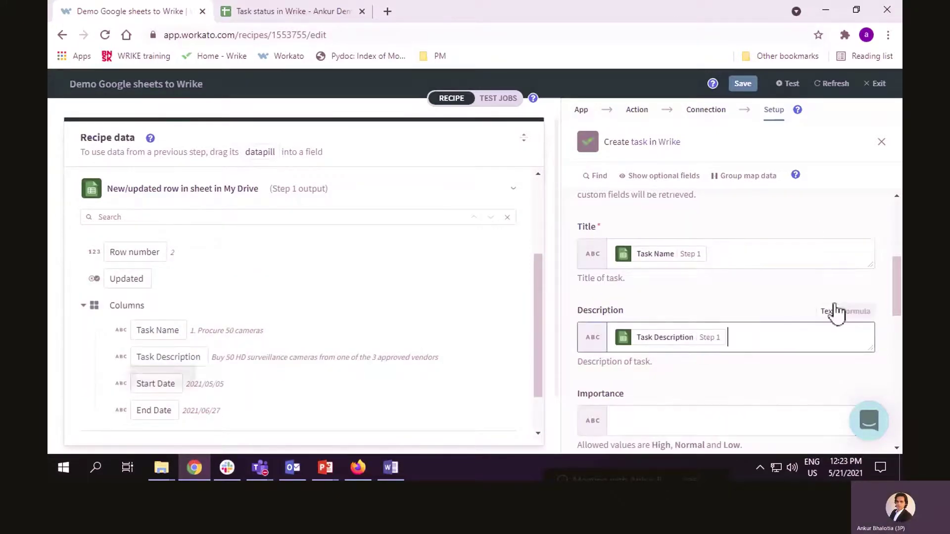
# Map Start Date to the task's Start and End Date to Due, then collapse Recipe data.
pyautogui.scroll(-1, 813, 310)
pyautogui.scroll(-2, 804, 313)
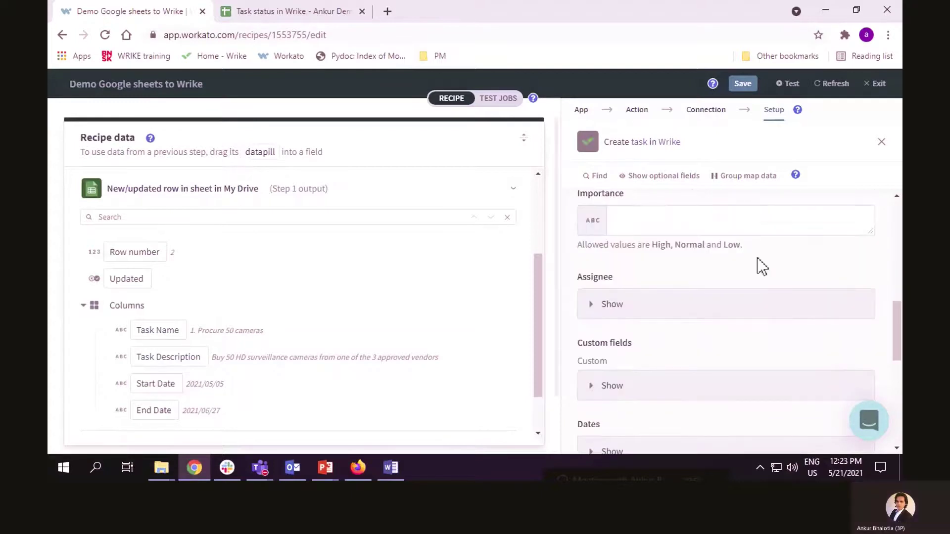
pyautogui.scroll(1, 701, 264)
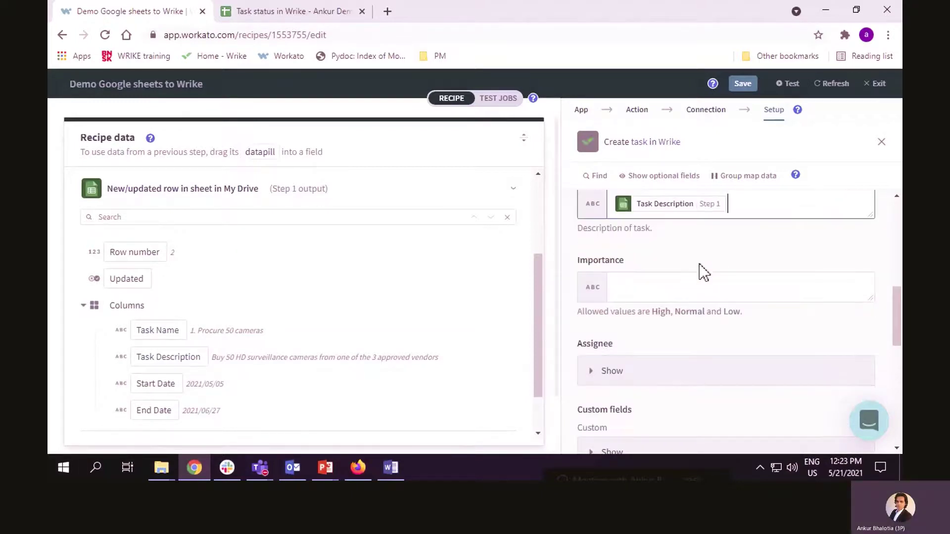
pyautogui.scroll(-1, 702, 273)
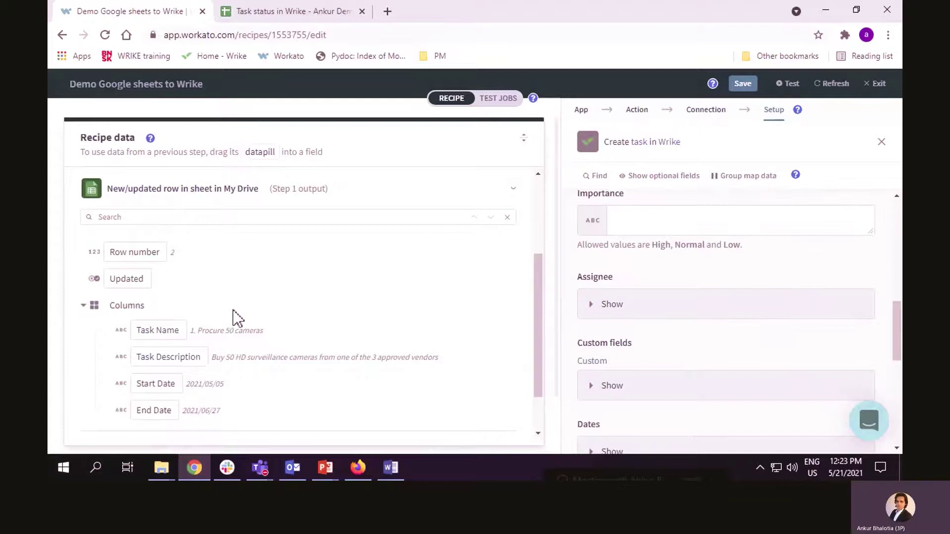
pyautogui.scroll(-1, 725, 343)
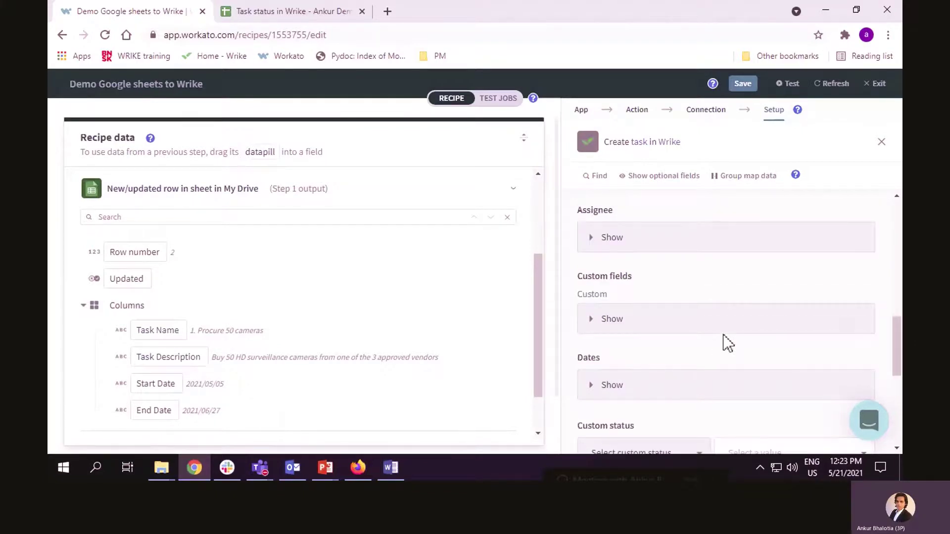
pyautogui.scroll(-1, 727, 342)
pyautogui.click(597, 329)
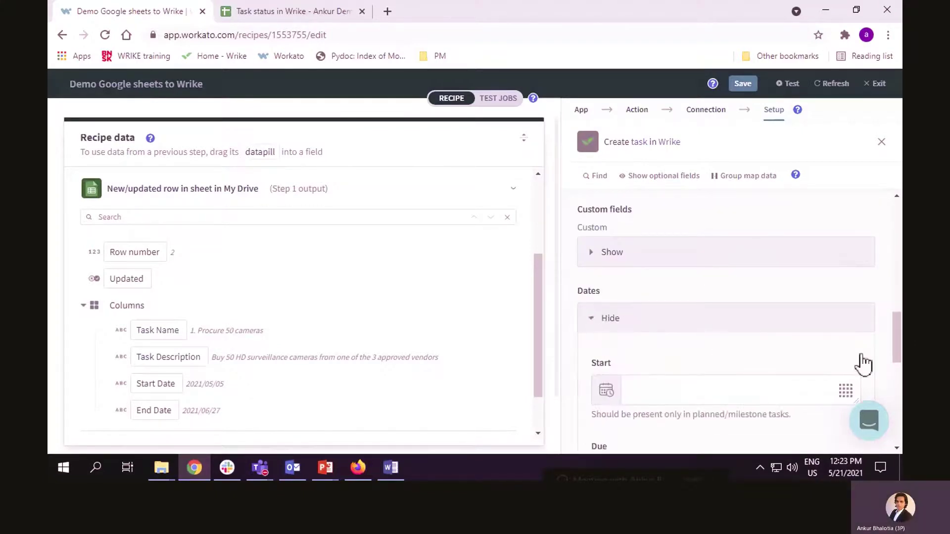
pyautogui.scroll(-1, 791, 352)
pyautogui.moveTo(153, 390); pyautogui.dragTo(693, 329)
pyautogui.scroll(-1, 638, 307)
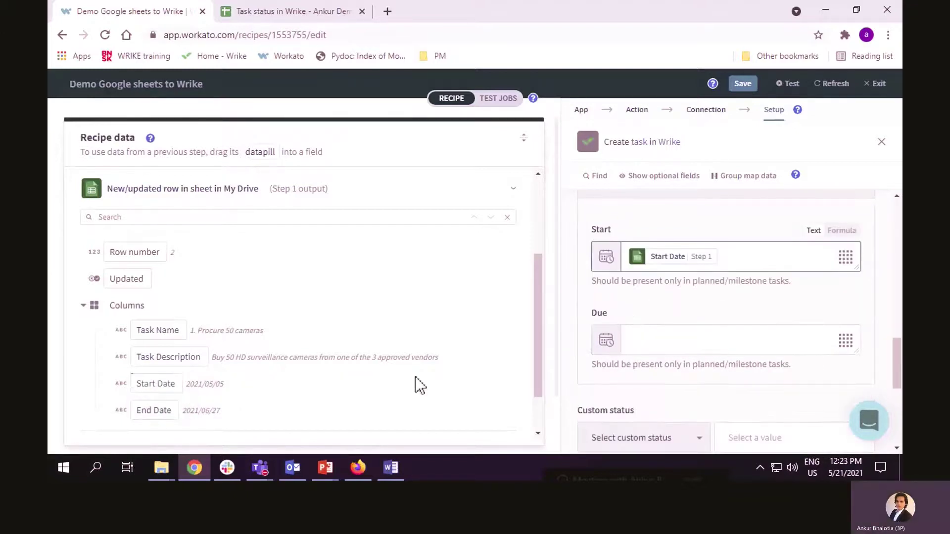
pyautogui.moveTo(178, 418); pyautogui.dragTo(663, 351)
pyautogui.moveTo(504, 151)
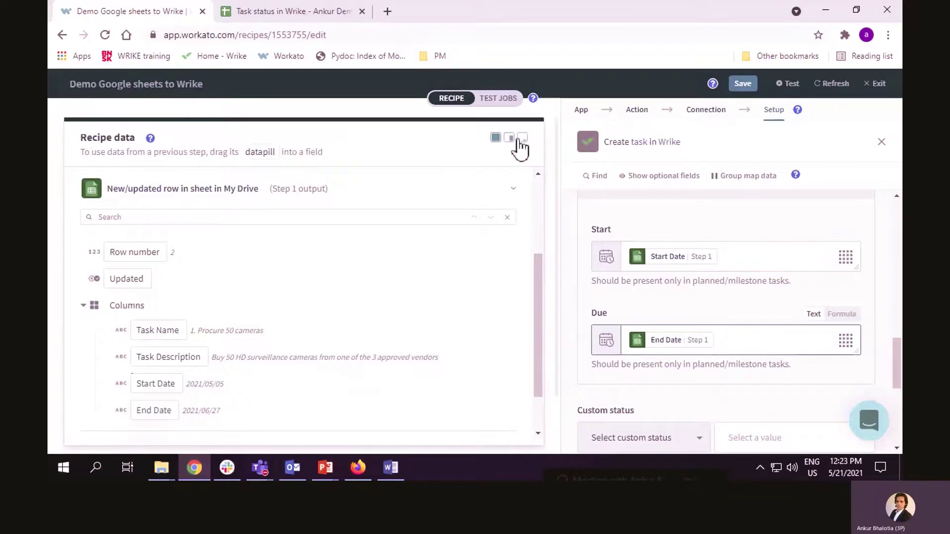
pyautogui.click(523, 139)
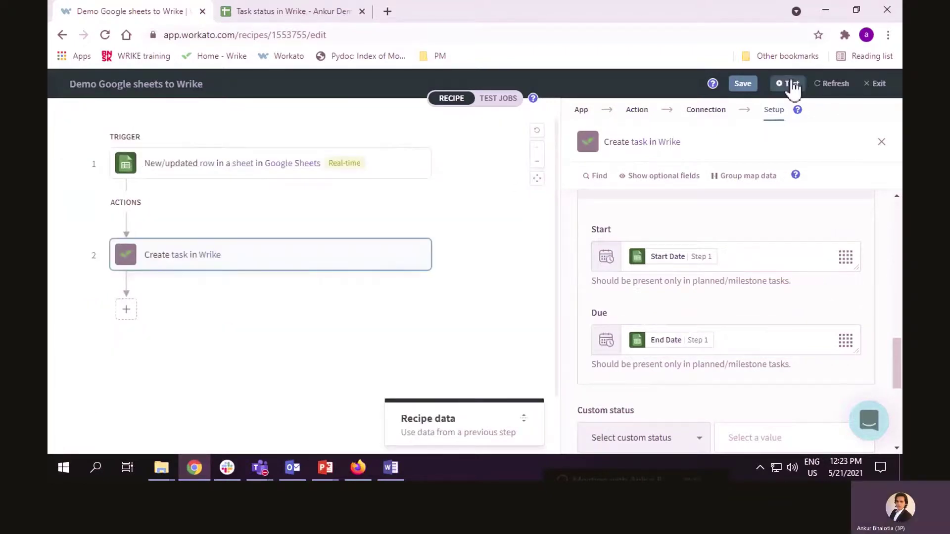
# Run a test of the recipe and compare its job results with the Task status in Wrike sheet.
pyautogui.click(789, 83)
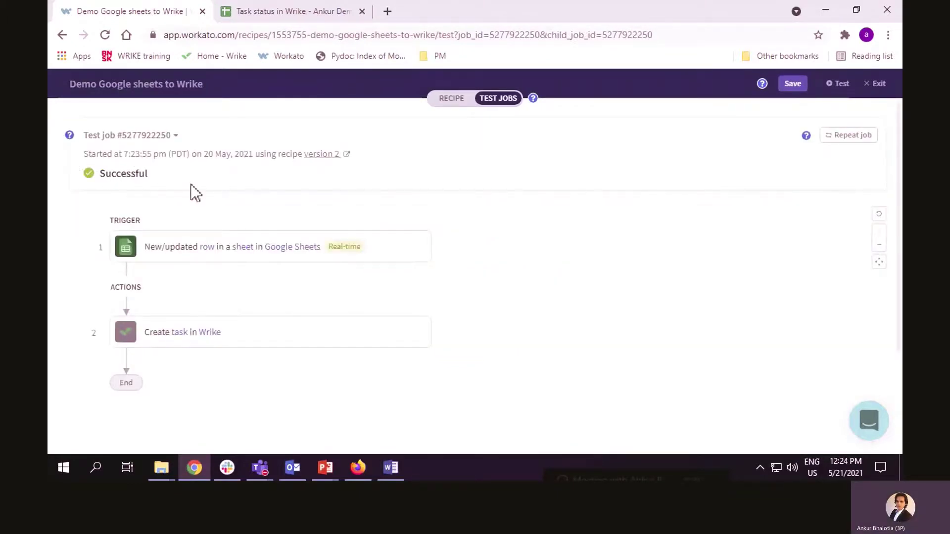
pyautogui.click(296, 17)
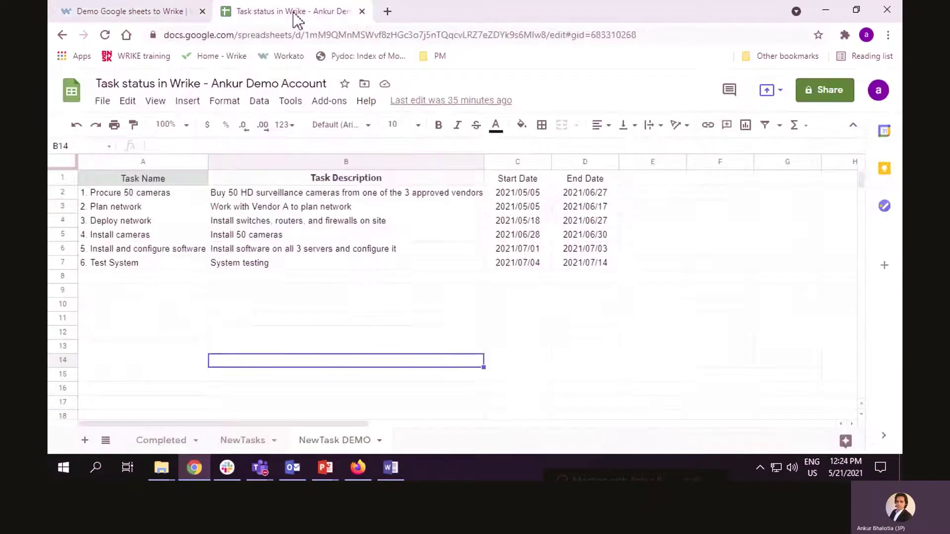
pyautogui.click(130, 11)
pyautogui.click(315, 18)
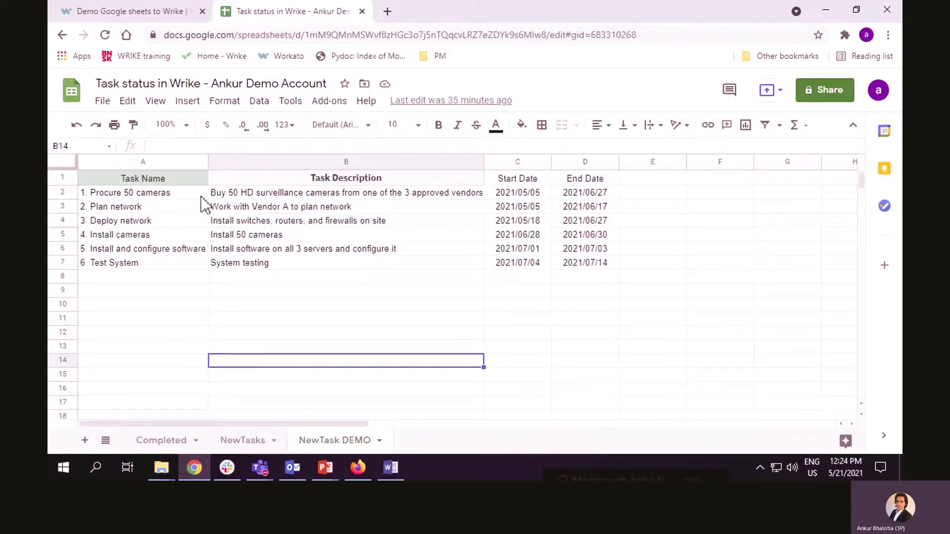
pyautogui.click(123, 18)
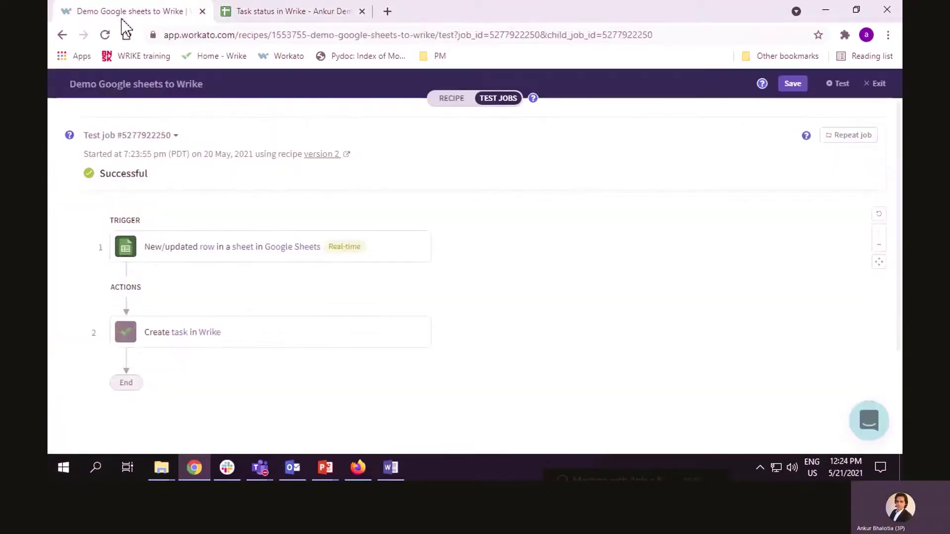
# Confirm the '1. Procure 50 cameras' task appeared in Wrike's Project2 Demo folder, then return to Workato.
pyautogui.click(358, 469)
pyautogui.click(358, 468)
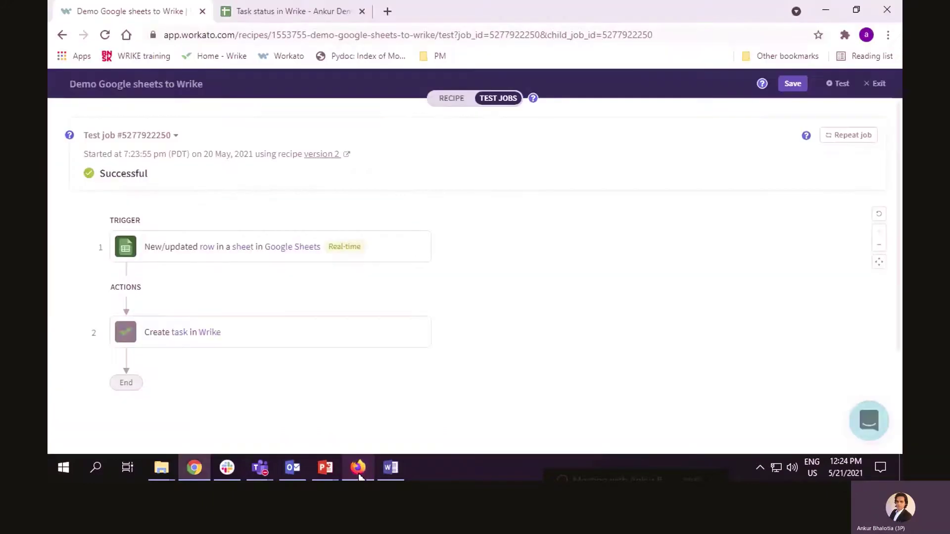
pyautogui.click(358, 468)
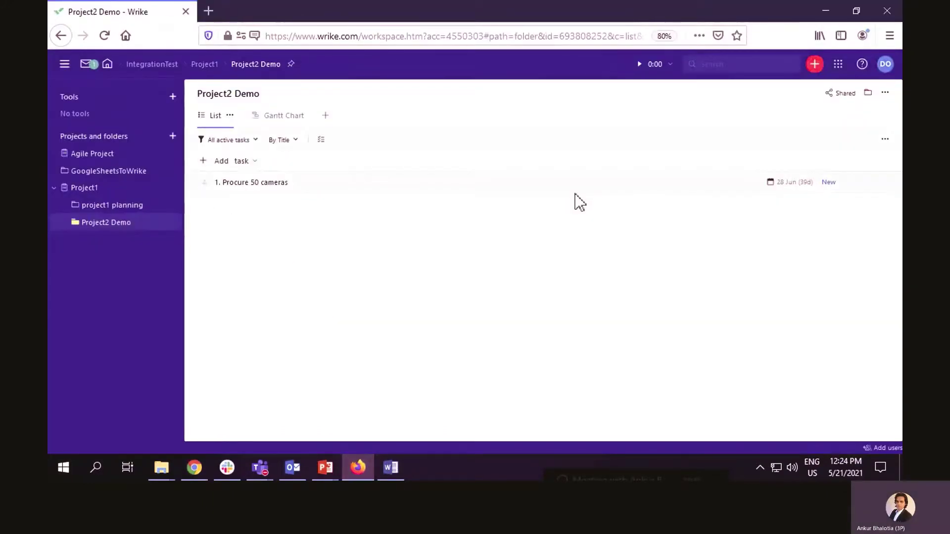
pyautogui.click(359, 466)
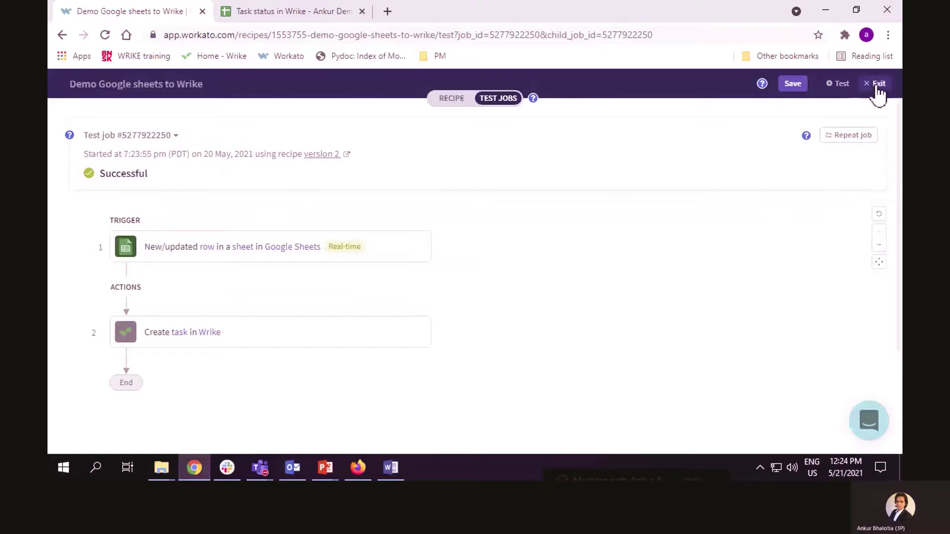
# Save the recipe, start it live, and view the six new tasks in Wrike's Project2 Demo.
pyautogui.click(789, 85)
pyautogui.click(874, 84)
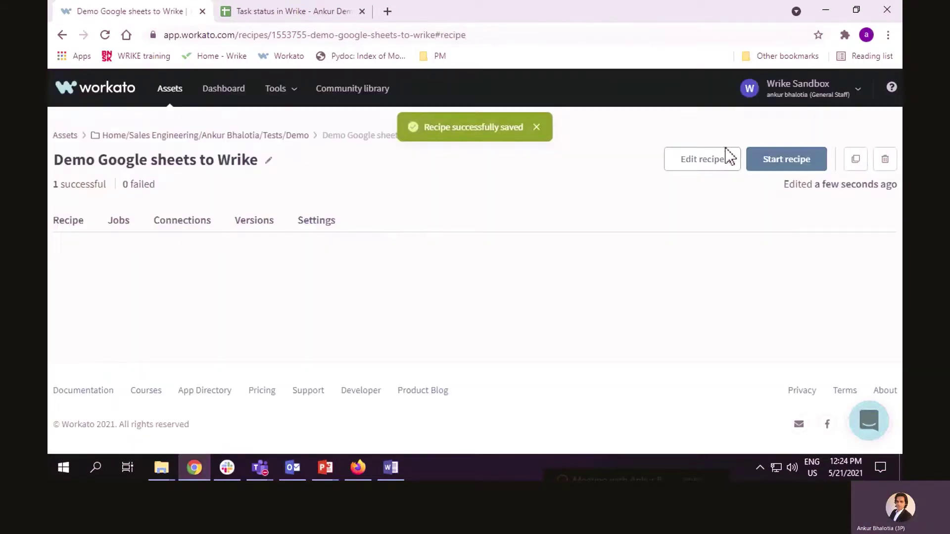
pyautogui.click(781, 158)
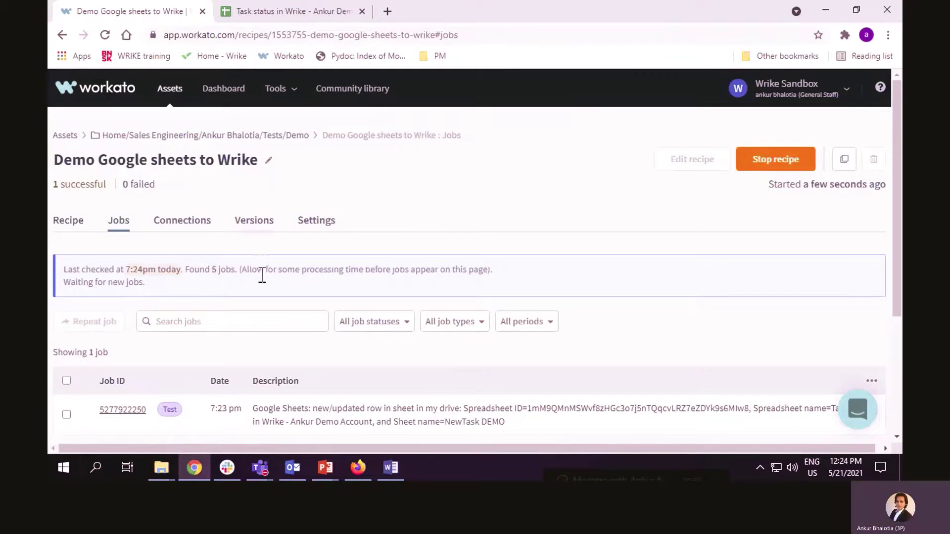
pyautogui.scroll(-3, 434, 297)
pyautogui.click(358, 467)
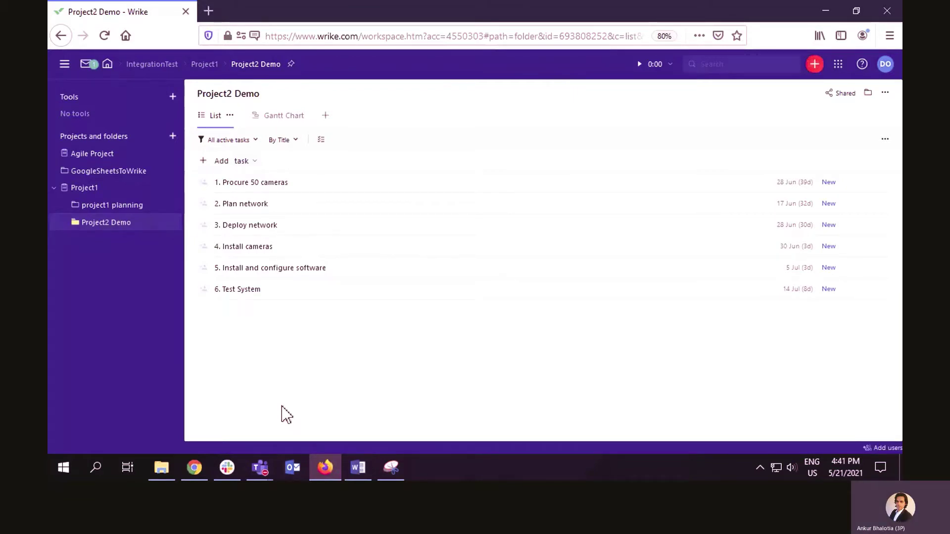
# Check the sheet row, then open '4. Install cameras' in Wrike to verify its 28–30 Jun dates.
pyautogui.click(197, 469)
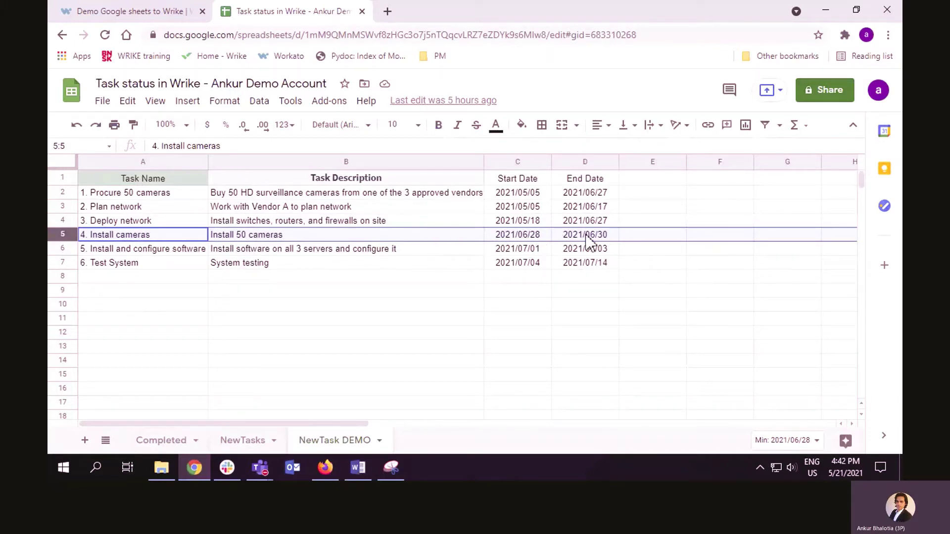
pyautogui.click(325, 467)
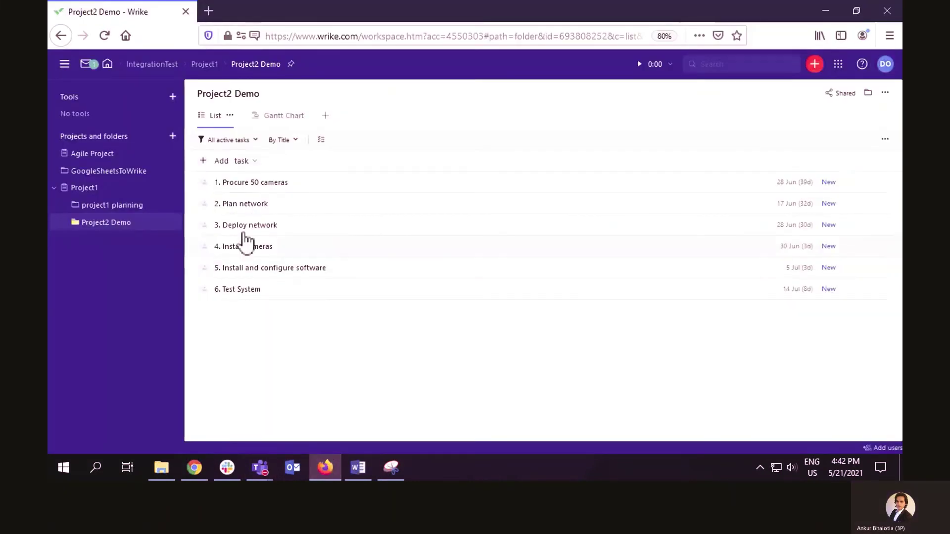
pyautogui.click(346, 246)
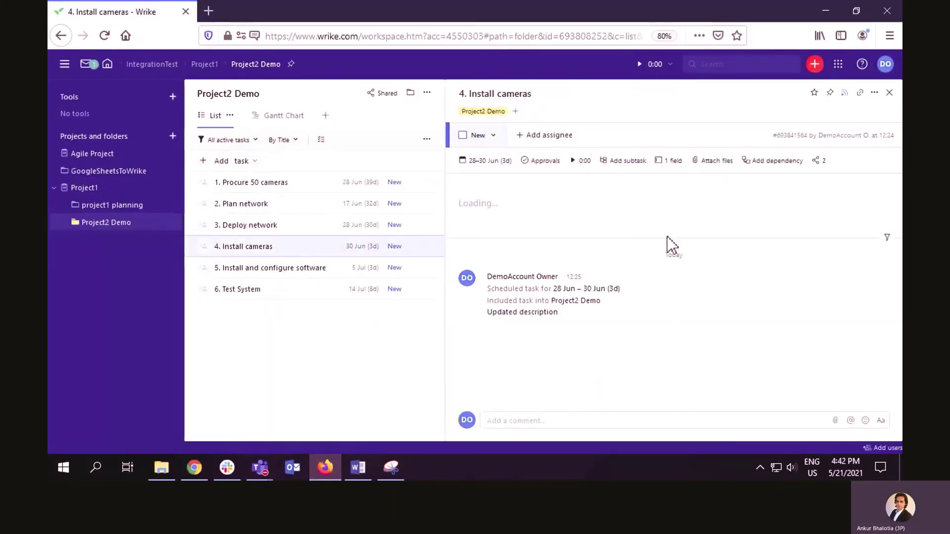